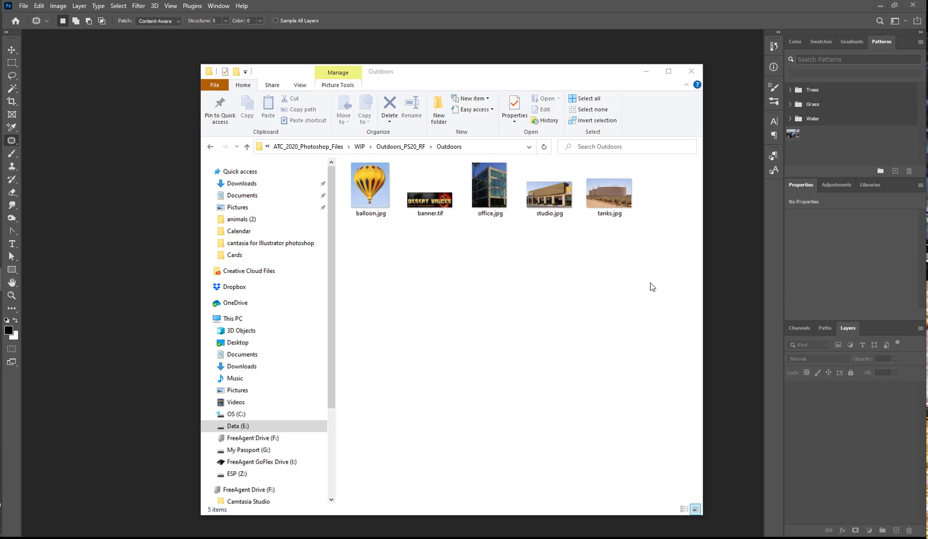
Open tanks.jpg from the Outdoors folder in Photoshop, keeping its embedded color profile.
{"action": "left_click", "coordinate": [610, 194]}
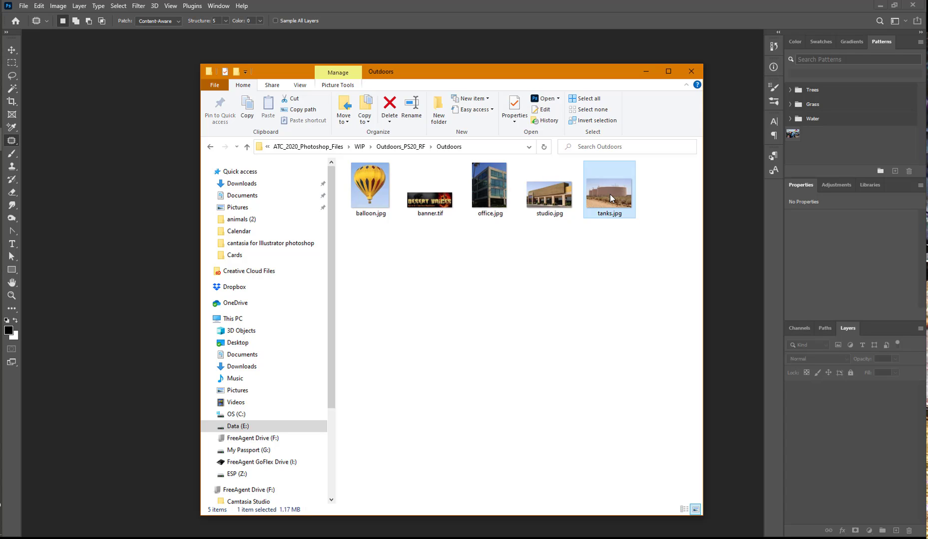
{"action": "double_click", "coordinate": [609, 194]}
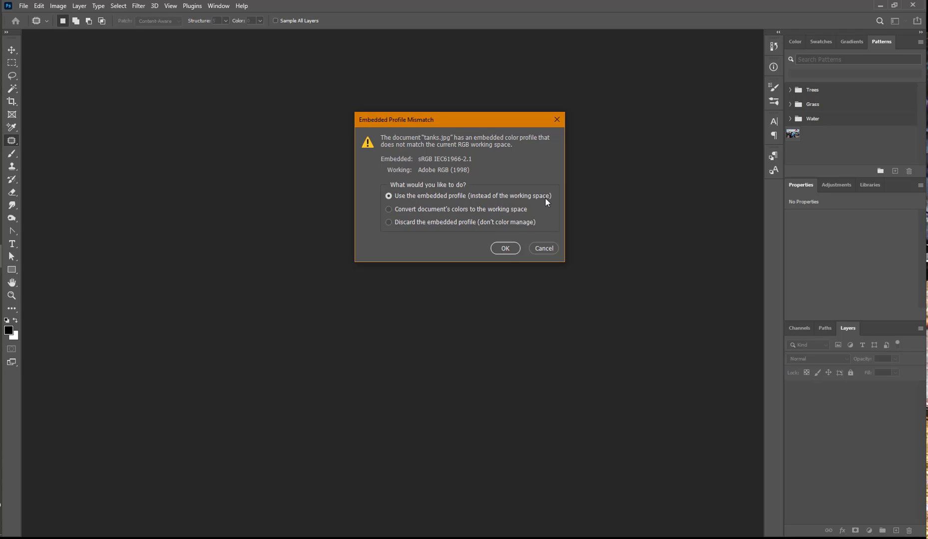
{"action": "left_click", "coordinate": [506, 249]}
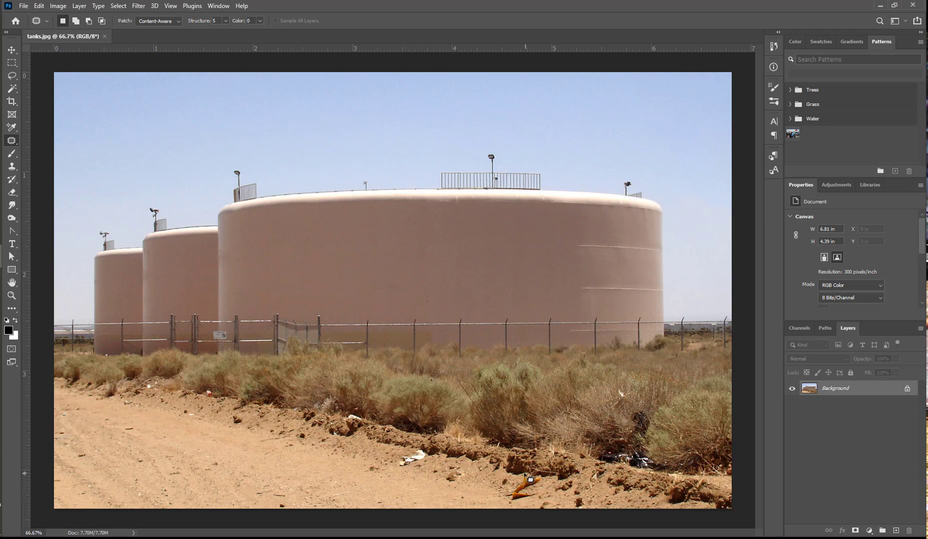
Examine the healing tool group and the extra tools listed in the Customize Toolbar dialog.
{"action": "right_click", "coordinate": [16, 144]}
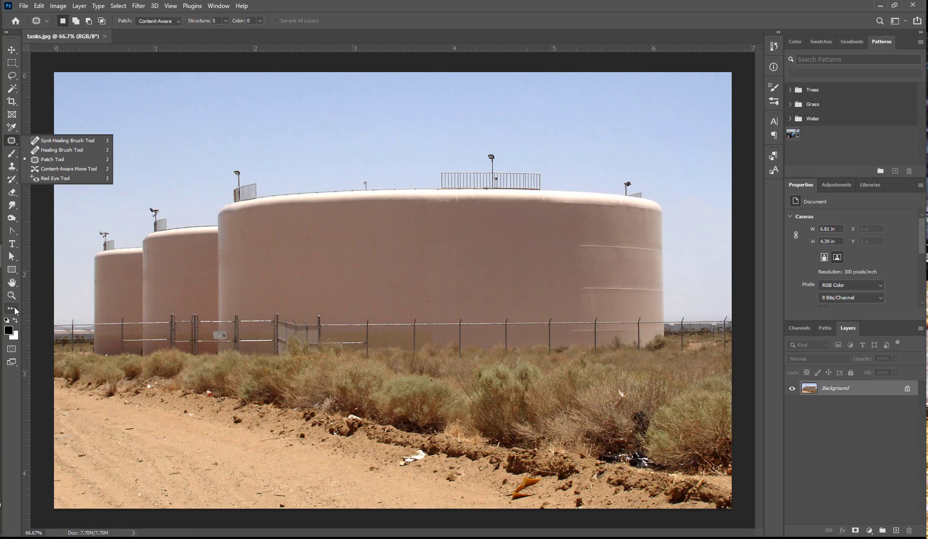
{"action": "key", "text": "g"}
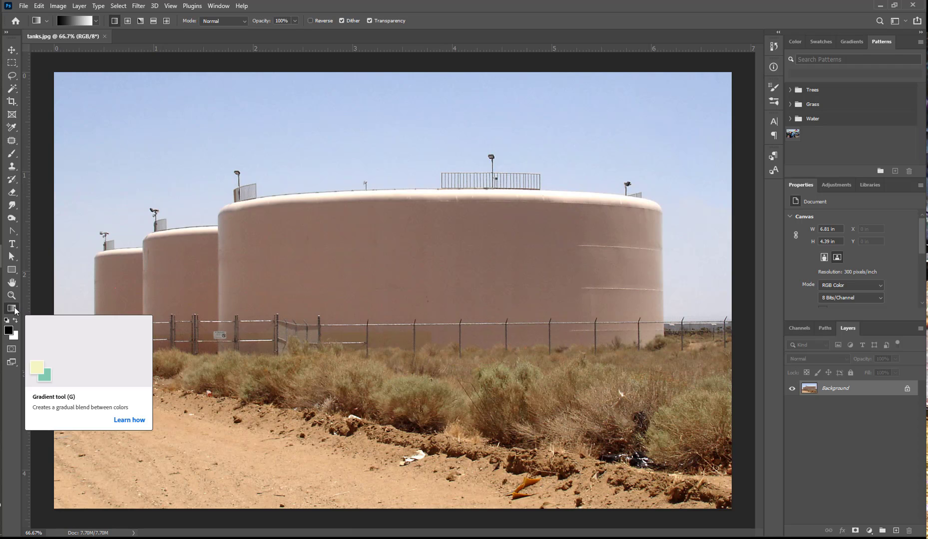
{"action": "right_click", "coordinate": [12, 308]}
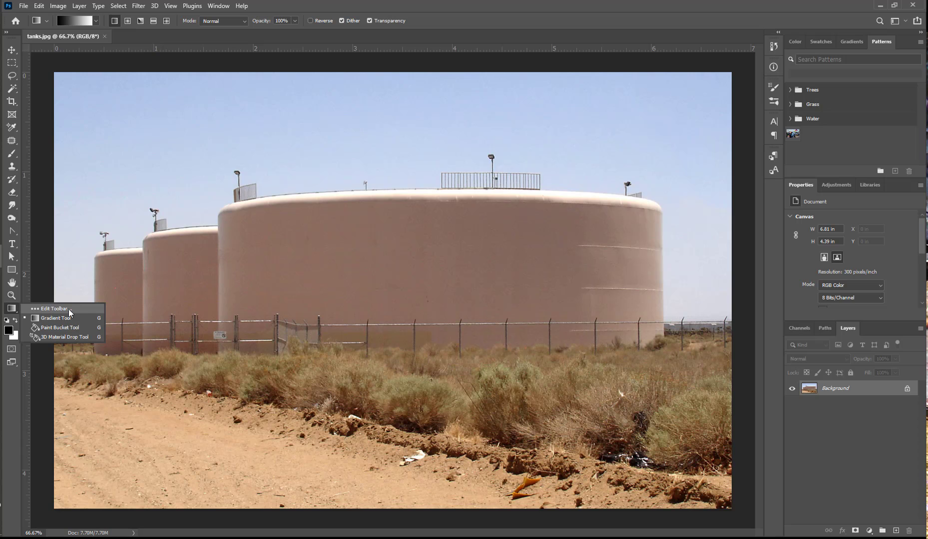
{"action": "left_click", "coordinate": [47, 308]}
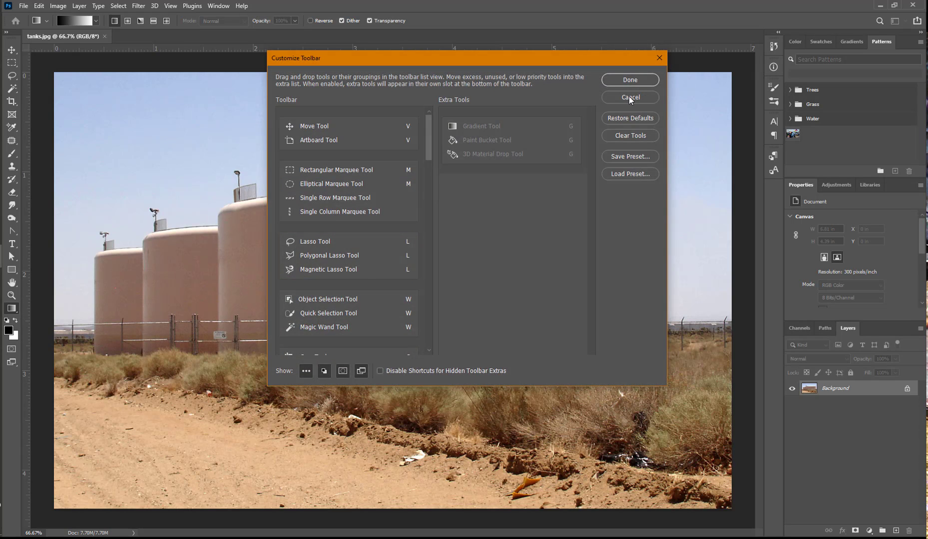
{"action": "left_click", "coordinate": [630, 80]}
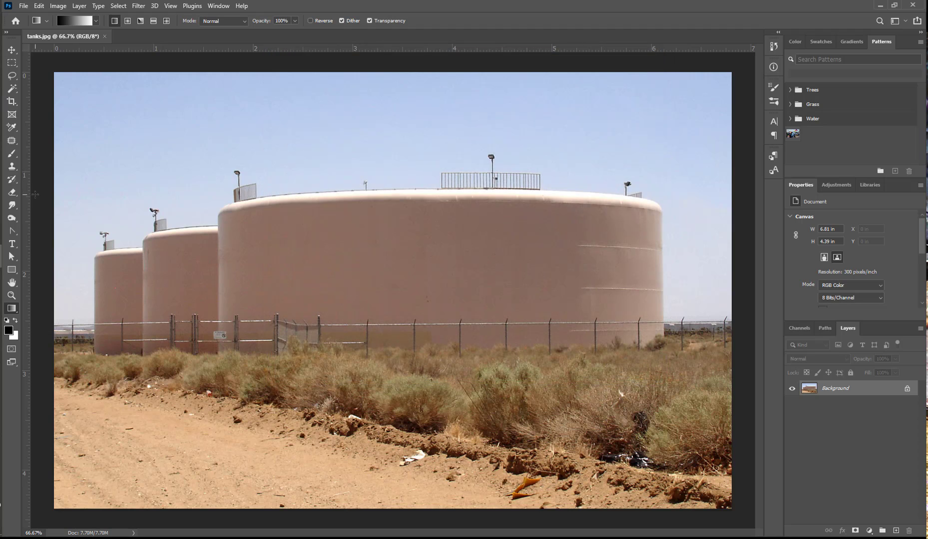
Activate the Patch tool in Content-Aware mode and set its Structure to 4.
{"action": "left_click", "coordinate": [17, 144]}
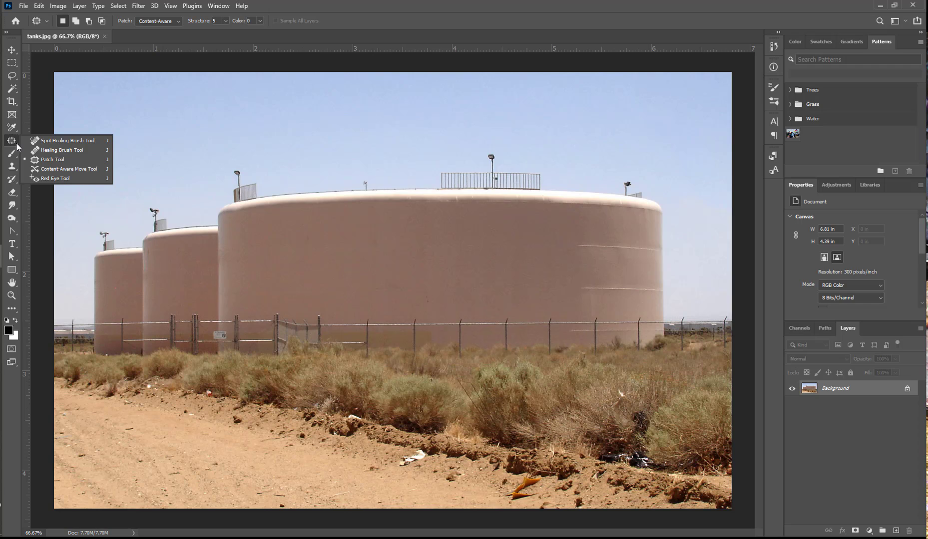
{"action": "left_click", "coordinate": [45, 159]}
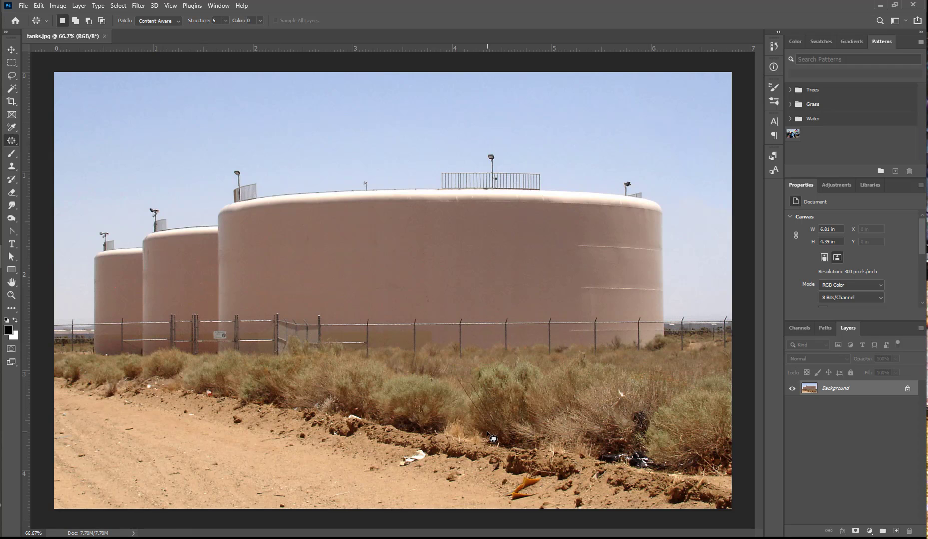
{"action": "left_click_drag", "start_coordinate": [458, 440], "coordinate": [519, 440]}
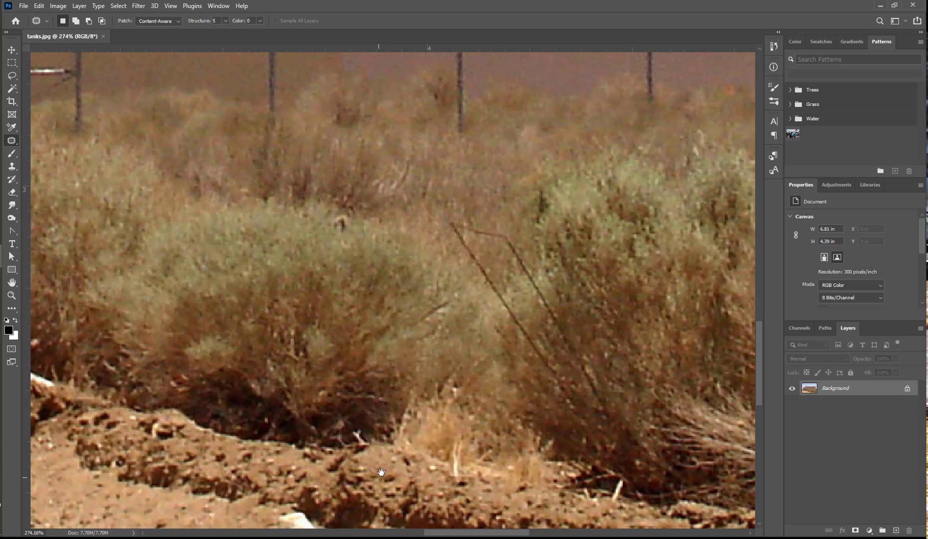
{"action": "left_click_drag", "start_coordinate": [392, 449], "coordinate": [436, 308]}
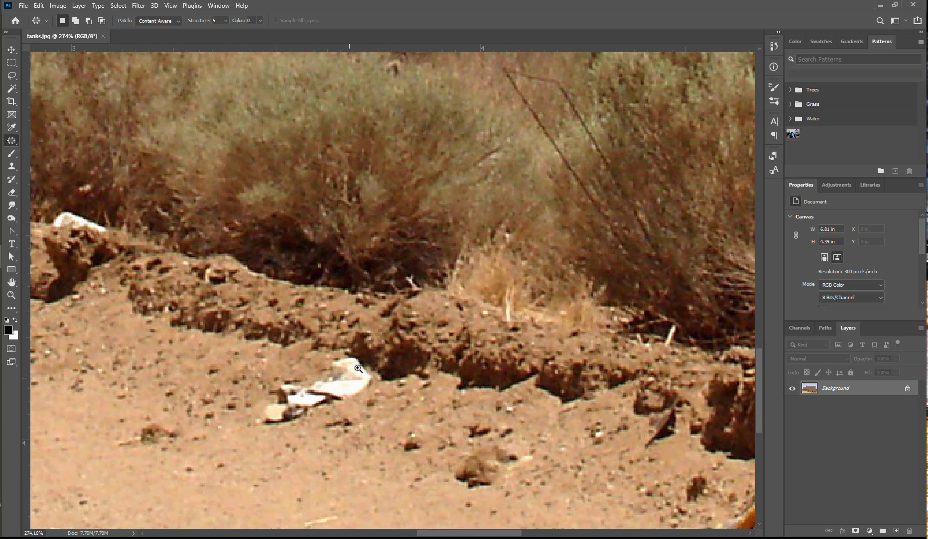
{"action": "left_click_drag", "start_coordinate": [359, 369], "coordinate": [363, 366]}
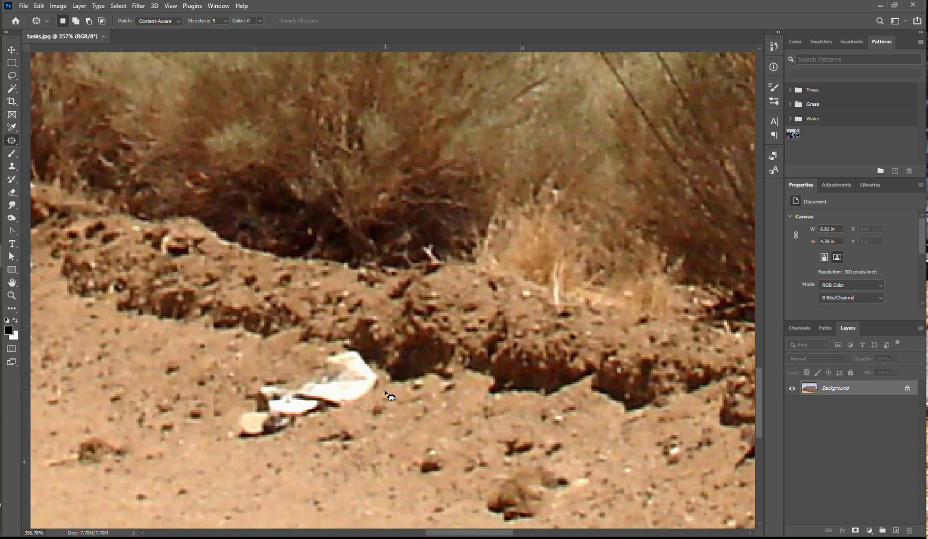
{"action": "left_click", "coordinate": [179, 21]}
{"action": "left_click", "coordinate": [174, 36]}
{"action": "left_click", "coordinate": [226, 20]}
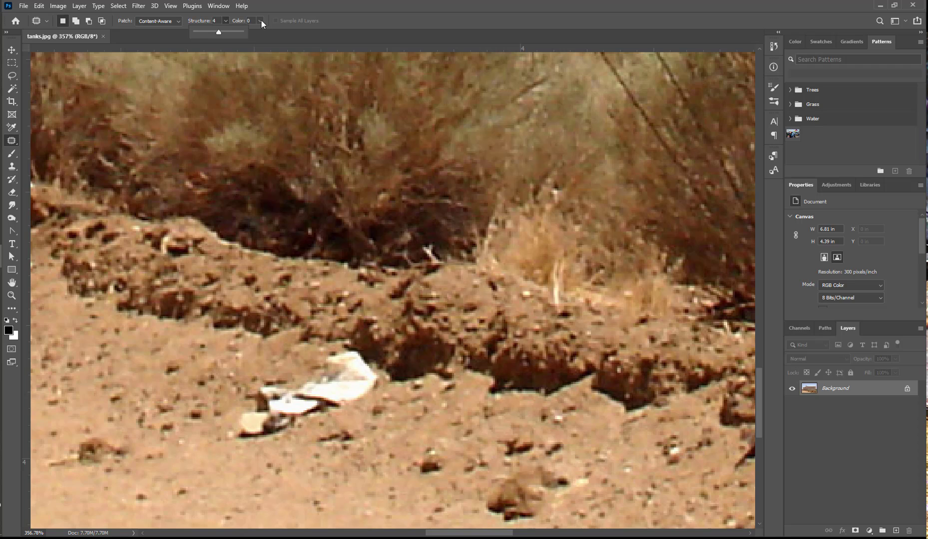
Patch out the white trash on the dirt using clean dirt to its right, and clear the selection.
{"action": "mouse_move", "coordinate": [355, 345]}
{"action": "left_mouse_down"}
{"action": "mouse_move", "coordinate": [335, 353]}
{"action": "mouse_move", "coordinate": [371, 357]}
{"action": "mouse_move", "coordinate": [385, 381]}
{"action": "mouse_move", "coordinate": [381, 403]}
{"action": "mouse_move", "coordinate": [258, 448]}
{"action": "mouse_move", "coordinate": [238, 432]}
{"action": "mouse_move", "coordinate": [275, 390]}
{"action": "mouse_move", "coordinate": [327, 379]}
{"action": "left_mouse_up"}
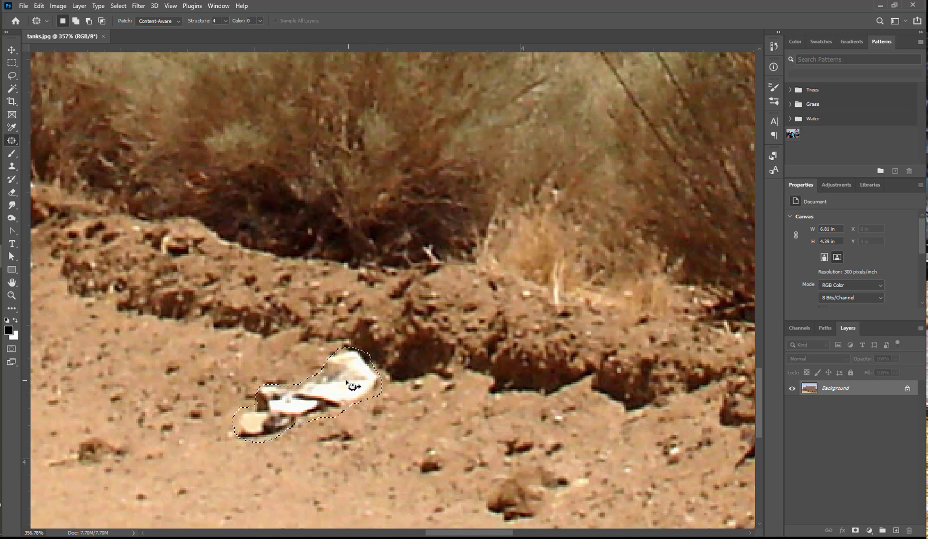
{"action": "left_click_drag", "start_coordinate": [350, 386], "coordinate": [581, 419]}
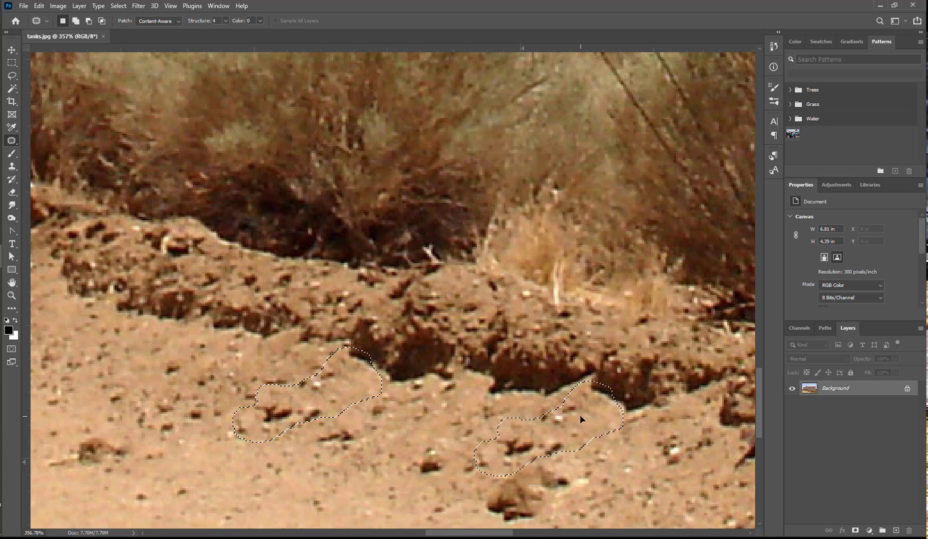
{"action": "left_click_drag", "start_coordinate": [582, 420], "coordinate": [583, 421]}
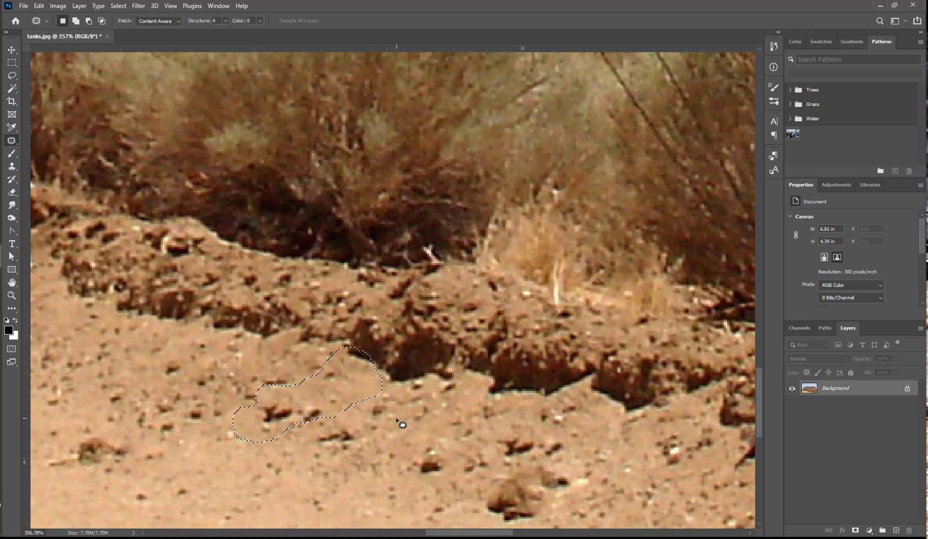
{"action": "key", "text": "ctrl+d"}
Patch out the orange debris below the dirt ridge using clean dirt to its left, and clear the selection.
{"action": "left_click_drag", "start_coordinate": [654, 416], "coordinate": [358, 342]}
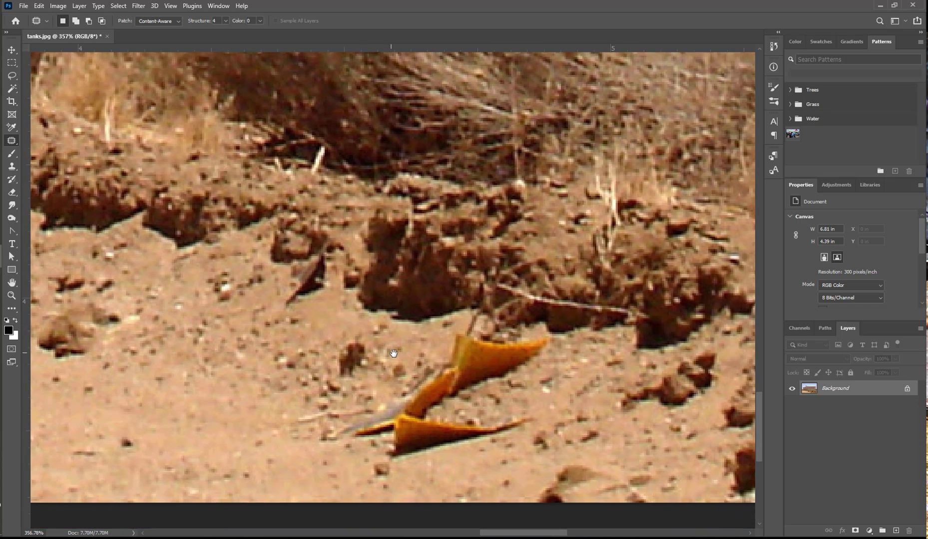
{"action": "mouse_move", "coordinate": [459, 327]}
{"action": "left_mouse_down"}
{"action": "mouse_move", "coordinate": [443, 361]}
{"action": "mouse_move", "coordinate": [363, 411]}
{"action": "mouse_move", "coordinate": [348, 445]}
{"action": "mouse_move", "coordinate": [379, 464]}
{"action": "mouse_move", "coordinate": [535, 424]}
{"action": "mouse_move", "coordinate": [482, 393]}
{"action": "mouse_move", "coordinate": [558, 344]}
{"action": "mouse_move", "coordinate": [459, 327]}
{"action": "left_mouse_up"}
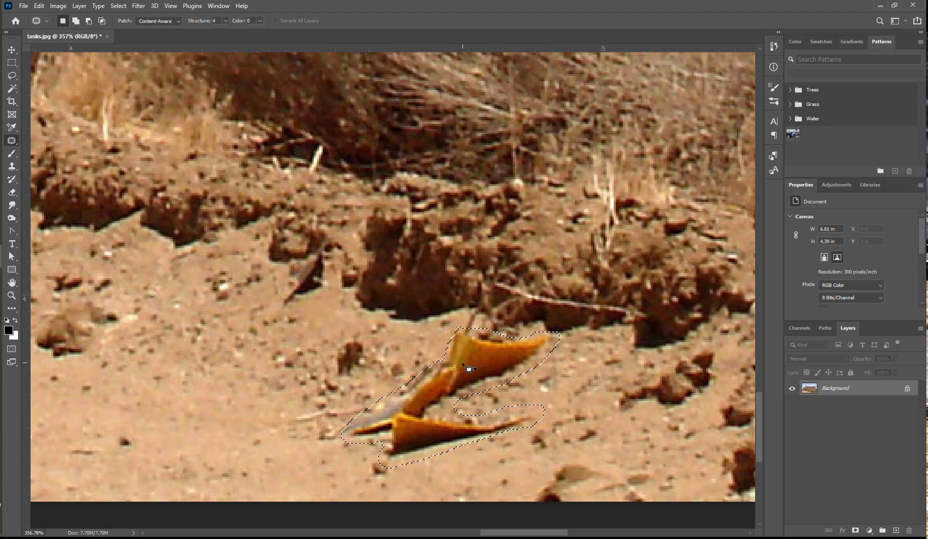
{"action": "left_click_drag", "start_coordinate": [460, 366], "coordinate": [268, 335]}
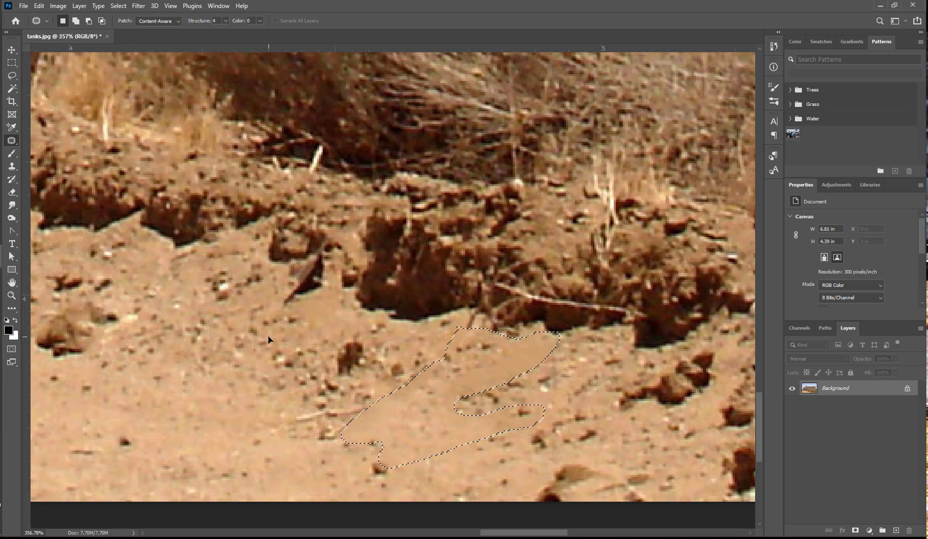
{"action": "left_click", "coordinate": [443, 452]}
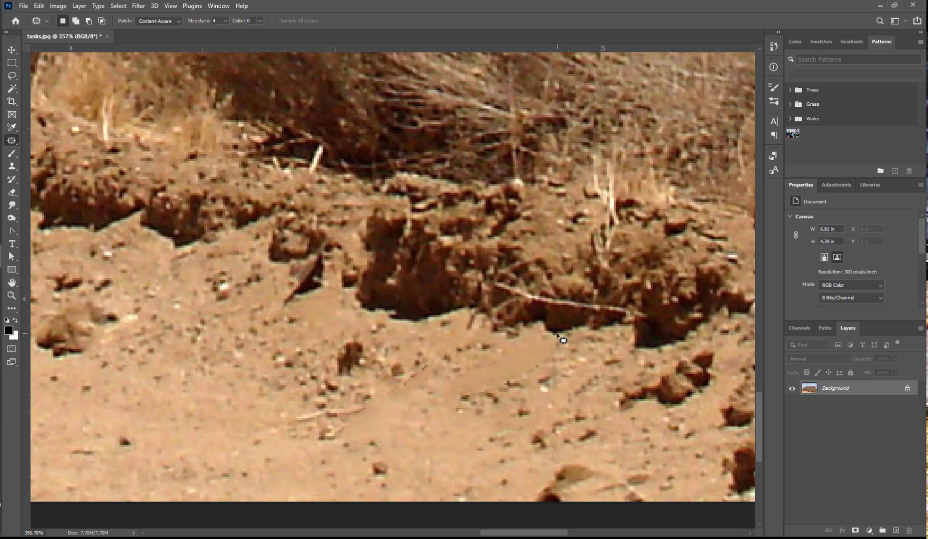
Touch up the smooth dirt area just below the ridge with the Patch tool and clear the selection.
{"action": "mouse_move", "coordinate": [557, 336]}
{"action": "left_mouse_down"}
{"action": "mouse_move", "coordinate": [508, 387]}
{"action": "mouse_move", "coordinate": [482, 397]}
{"action": "mouse_move", "coordinate": [457, 380]}
{"action": "mouse_move", "coordinate": [469, 364]}
{"action": "mouse_move", "coordinate": [540, 326]}
{"action": "mouse_move", "coordinate": [550, 335]}
{"action": "mouse_move", "coordinate": [527, 376]}
{"action": "mouse_move", "coordinate": [547, 406]}
{"action": "left_mouse_up"}
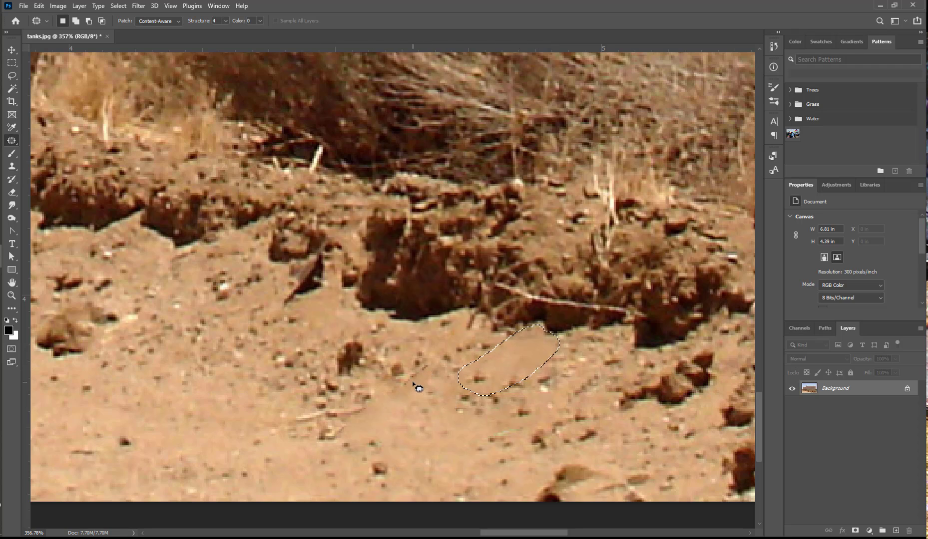
{"action": "mouse_move", "coordinate": [432, 377]}
{"action": "left_mouse_down"}
{"action": "mouse_move", "coordinate": [391, 439]}
{"action": "mouse_move", "coordinate": [434, 364]}
{"action": "left_mouse_up"}
{"action": "key", "text": "ctrl+d"}
Patch out the black plastic trash beneath the bushes in two sections, using brush texture to its right.
{"action": "left_click_drag", "start_coordinate": [551, 385], "coordinate": [265, 364]}
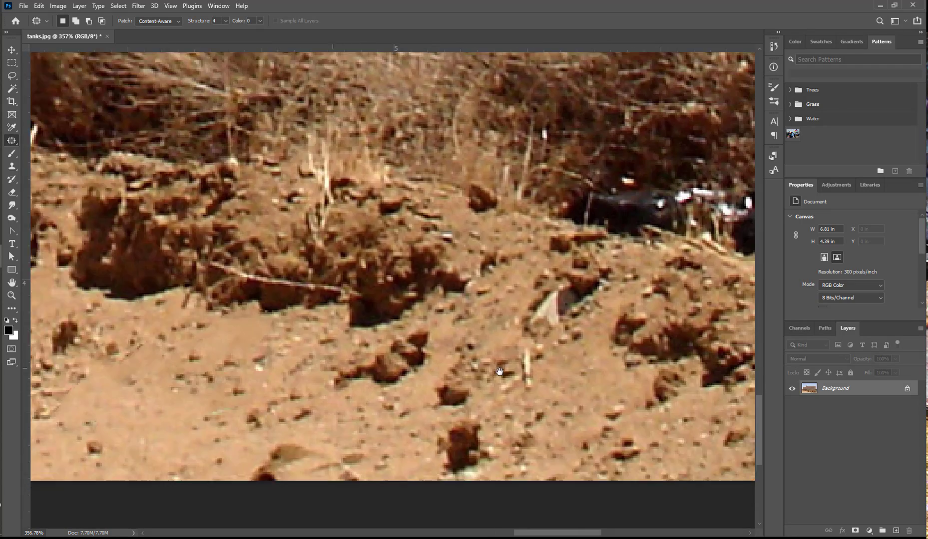
{"action": "mouse_move", "coordinate": [632, 367]}
{"action": "left_mouse_down"}
{"action": "mouse_move", "coordinate": [354, 465]}
{"action": "mouse_move", "coordinate": [331, 459]}
{"action": "left_mouse_up"}
{"action": "mouse_move", "coordinate": [285, 276]}
{"action": "left_mouse_down"}
{"action": "mouse_move", "coordinate": [371, 289]}
{"action": "mouse_move", "coordinate": [378, 326]}
{"action": "mouse_move", "coordinate": [308, 332]}
{"action": "mouse_move", "coordinate": [259, 312]}
{"action": "mouse_move", "coordinate": [286, 276]}
{"action": "left_mouse_up"}
{"action": "mouse_move", "coordinate": [300, 292]}
{"action": "left_mouse_down"}
{"action": "mouse_move", "coordinate": [252, 289]}
{"action": "mouse_move", "coordinate": [638, 342]}
{"action": "mouse_move", "coordinate": [632, 350]}
{"action": "left_mouse_up"}
{"action": "mouse_move", "coordinate": [465, 267]}
{"action": "left_mouse_down"}
{"action": "mouse_move", "coordinate": [440, 290]}
{"action": "mouse_move", "coordinate": [434, 341]}
{"action": "mouse_move", "coordinate": [556, 370]}
{"action": "mouse_move", "coordinate": [568, 341]}
{"action": "mouse_move", "coordinate": [552, 304]}
{"action": "mouse_move", "coordinate": [495, 266]}
{"action": "mouse_move", "coordinate": [462, 270]}
{"action": "left_mouse_up"}
{"action": "left_click_drag", "start_coordinate": [522, 317], "coordinate": [637, 325]}
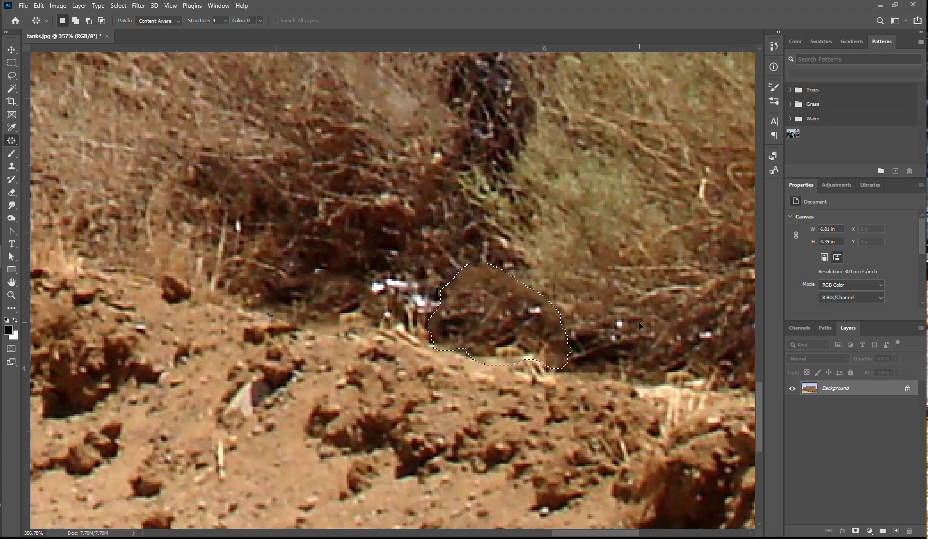
Patch out the dark shape in the bushes above the plastic trash with neighbouring foliage.
{"action": "scroll", "coordinate": [581, 159], "scroll_direction": "up", "scroll_amount": 1}
{"action": "left_click_drag", "start_coordinate": [581, 159], "coordinate": [555, 313]}
{"action": "mouse_move", "coordinate": [424, 211]}
{"action": "left_mouse_down"}
{"action": "mouse_move", "coordinate": [478, 211]}
{"action": "mouse_move", "coordinate": [506, 254]}
{"action": "mouse_move", "coordinate": [508, 290]}
{"action": "mouse_move", "coordinate": [478, 333]}
{"action": "mouse_move", "coordinate": [432, 318]}
{"action": "mouse_move", "coordinate": [424, 212]}
{"action": "left_mouse_up"}
{"action": "left_click_drag", "start_coordinate": [439, 260], "coordinate": [512, 266]}
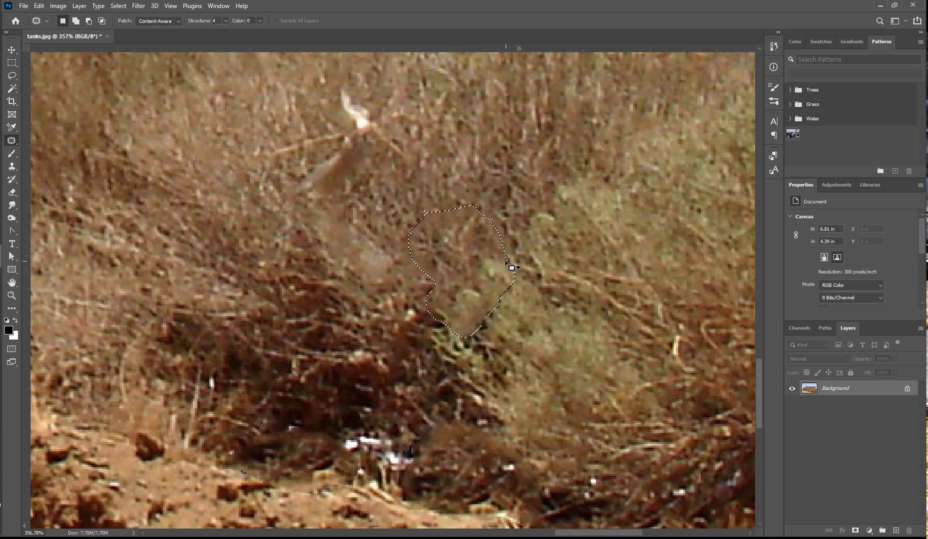
Patch out the white scrap caught in the dry brush with surrounding brush texture.
{"action": "scroll", "coordinate": [512, 290], "scroll_direction": "down", "scroll_amount": 4}
{"action": "scroll", "coordinate": [447, 240], "scroll_direction": "up", "scroll_amount": 4}
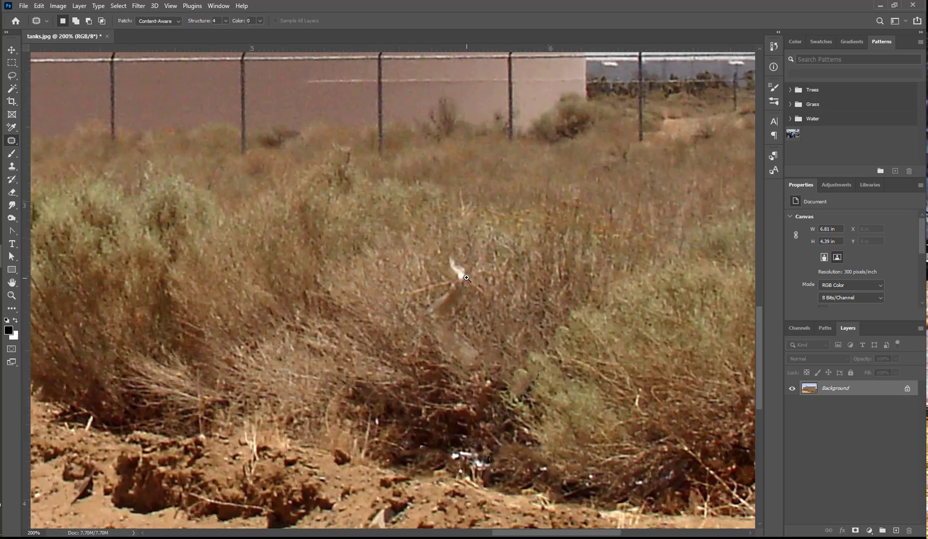
{"action": "mouse_move", "coordinate": [448, 240]}
{"action": "left_mouse_down"}
{"action": "mouse_move", "coordinate": [469, 254]}
{"action": "mouse_move", "coordinate": [474, 273]}
{"action": "mouse_move", "coordinate": [453, 287]}
{"action": "mouse_move", "coordinate": [434, 234]}
{"action": "left_mouse_up"}
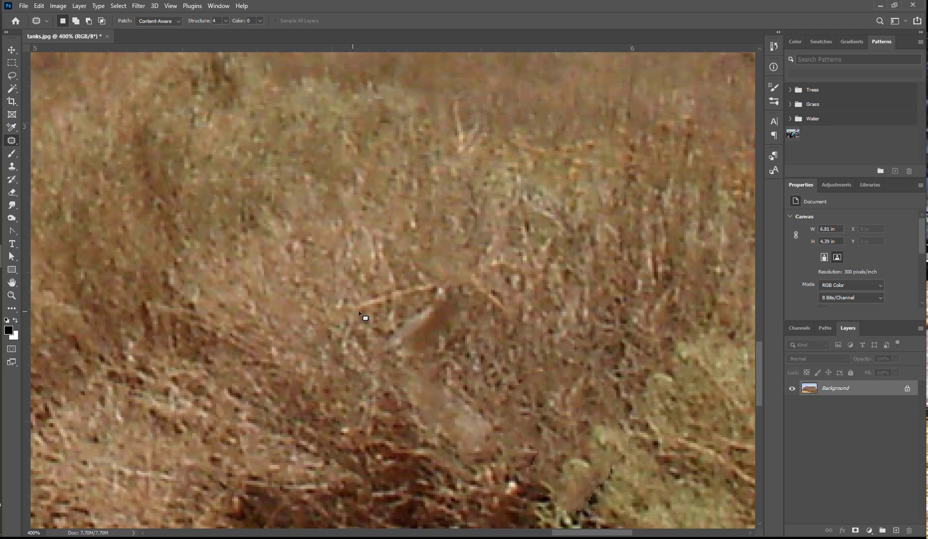
Patch out the small pieces of litter along the base of the bushes beside the dirt road.
{"action": "mouse_move", "coordinate": [186, 310]}
{"action": "left_mouse_down"}
{"action": "mouse_move", "coordinate": [483, 281]}
{"action": "mouse_move", "coordinate": [449, 95]}
{"action": "mouse_move", "coordinate": [530, 85]}
{"action": "left_mouse_up"}
{"action": "mouse_move", "coordinate": [345, 248]}
{"action": "left_mouse_down"}
{"action": "mouse_move", "coordinate": [393, 255]}
{"action": "mouse_move", "coordinate": [424, 273]}
{"action": "mouse_move", "coordinate": [352, 272]}
{"action": "mouse_move", "coordinate": [349, 251]}
{"action": "mouse_move", "coordinate": [454, 264]}
{"action": "left_mouse_up"}
{"action": "scroll", "coordinate": [454, 264], "scroll_direction": "left", "scroll_amount": 6}
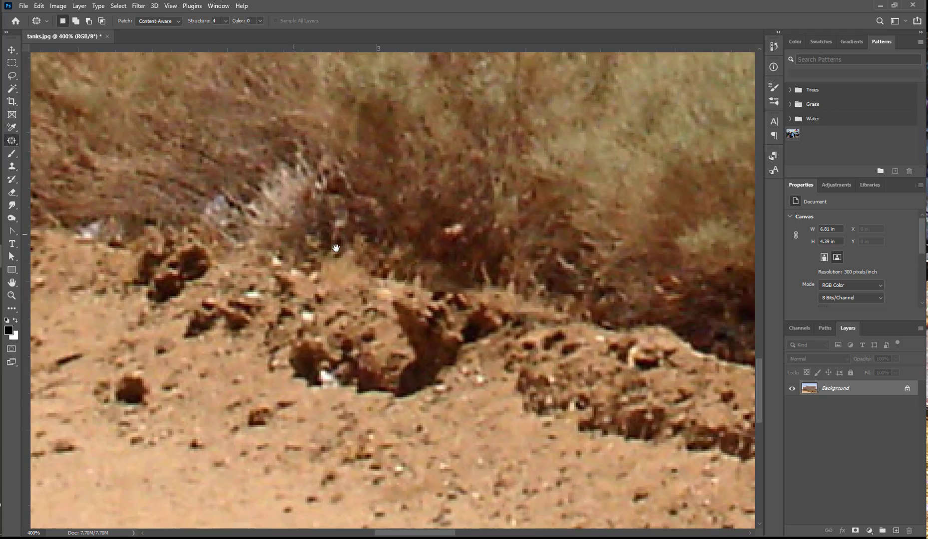
{"action": "scroll", "coordinate": [358, 273], "scroll_direction": "up", "scroll_amount": 2}
{"action": "left_click_drag", "start_coordinate": [310, 278], "coordinate": [338, 280]}
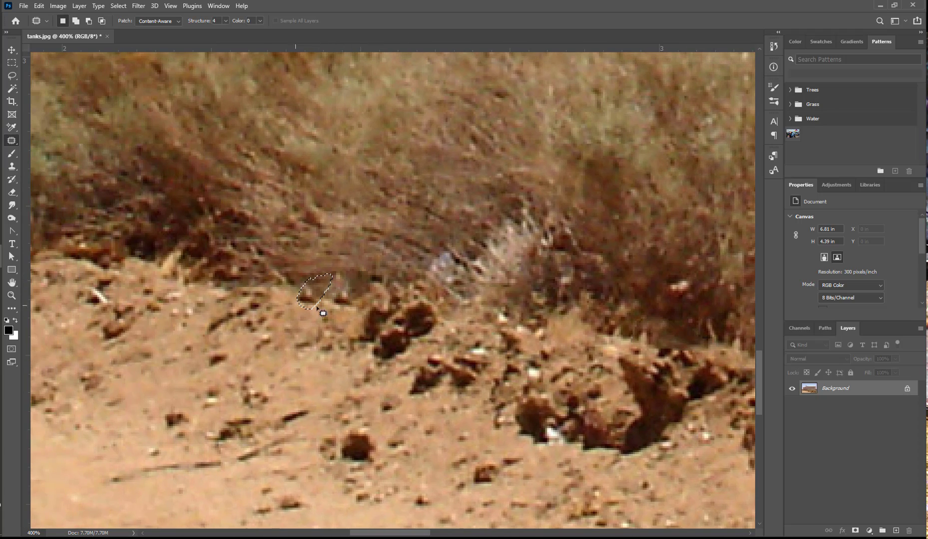
{"action": "scroll", "coordinate": [318, 283], "scroll_direction": "left", "scroll_amount": 10}
{"action": "scroll", "coordinate": [305, 284], "scroll_direction": "up", "scroll_amount": 2}
{"action": "mouse_move", "coordinate": [288, 285]}
{"action": "left_mouse_down"}
{"action": "mouse_move", "coordinate": [327, 307]}
{"action": "mouse_move", "coordinate": [280, 297]}
{"action": "mouse_move", "coordinate": [282, 288]}
{"action": "left_mouse_up"}
{"action": "left_click_drag", "start_coordinate": [300, 307], "coordinate": [281, 287]}
Patch out the white litter where the bushes meet the road near the photo's left side, using plain sand.
{"action": "scroll", "coordinate": [281, 288], "scroll_direction": "left", "scroll_amount": 6}
{"action": "scroll", "coordinate": [281, 287], "scroll_direction": "up", "scroll_amount": 1}
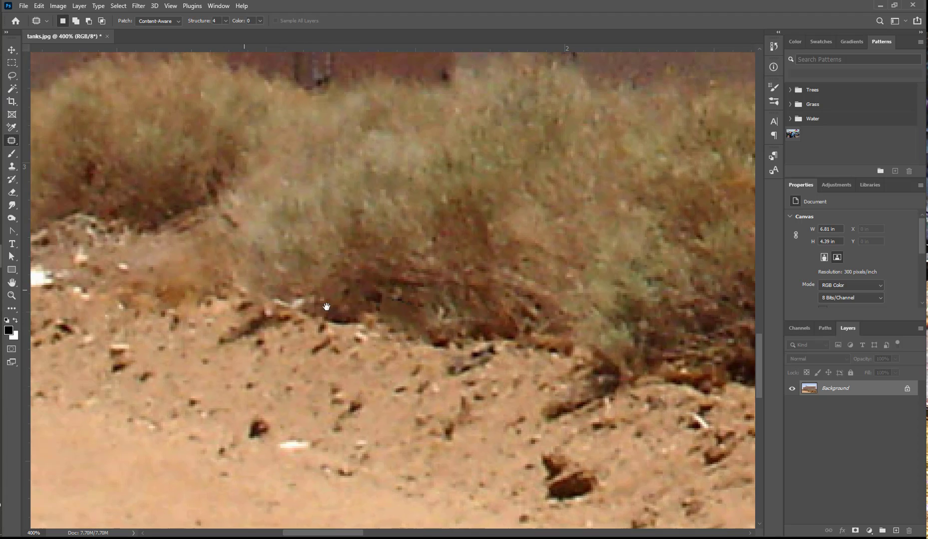
{"action": "mouse_move", "coordinate": [203, 260]}
{"action": "left_mouse_down"}
{"action": "mouse_move", "coordinate": [209, 302]}
{"action": "mouse_move", "coordinate": [231, 289]}
{"action": "left_mouse_up"}
{"action": "scroll", "coordinate": [231, 289], "scroll_direction": "left", "scroll_amount": 10}
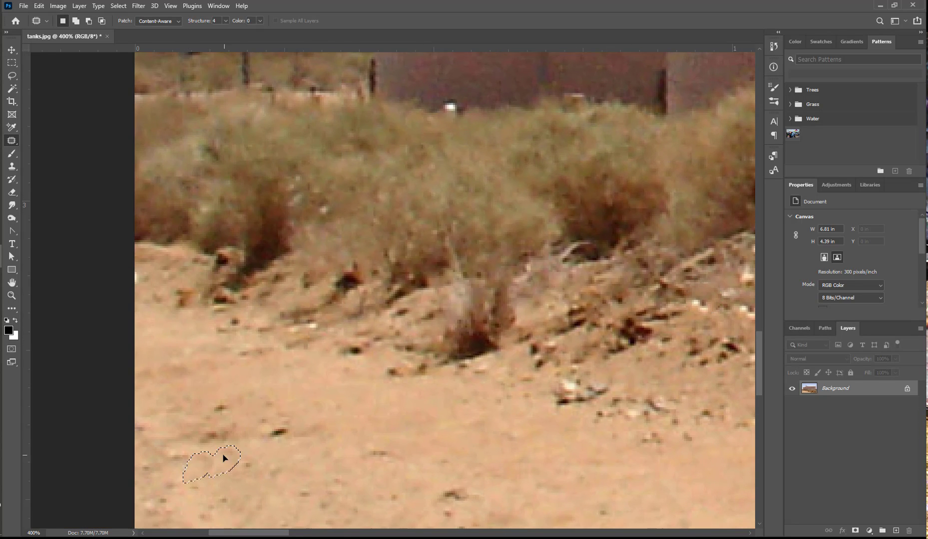
Review the retouched roadside and bushes across the whole photo.
{"action": "left_click", "coordinate": [482, 379], "text": "ctrl+alt"}
{"action": "left_click", "coordinate": [482, 379], "text": "ctrl+alt"}
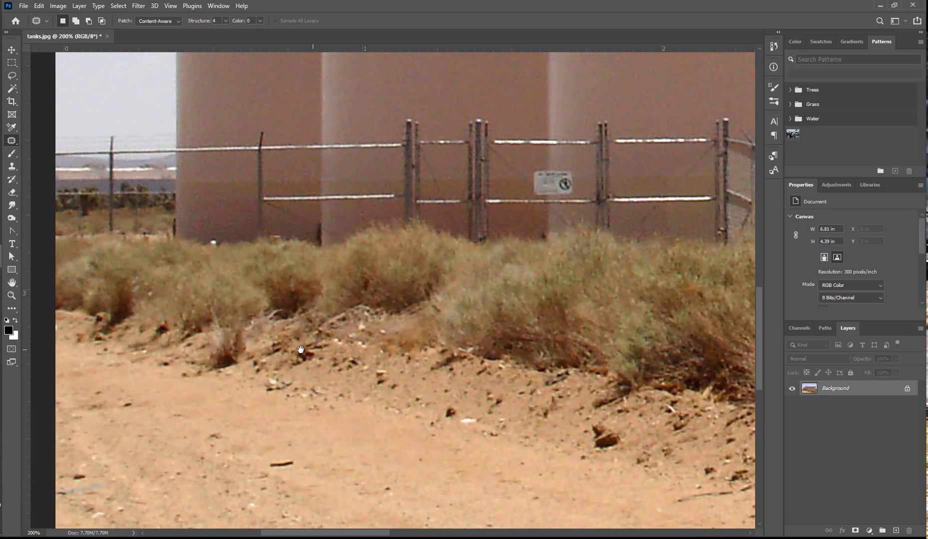
{"action": "left_click", "coordinate": [502, 371], "text": "ctrl+alt"}
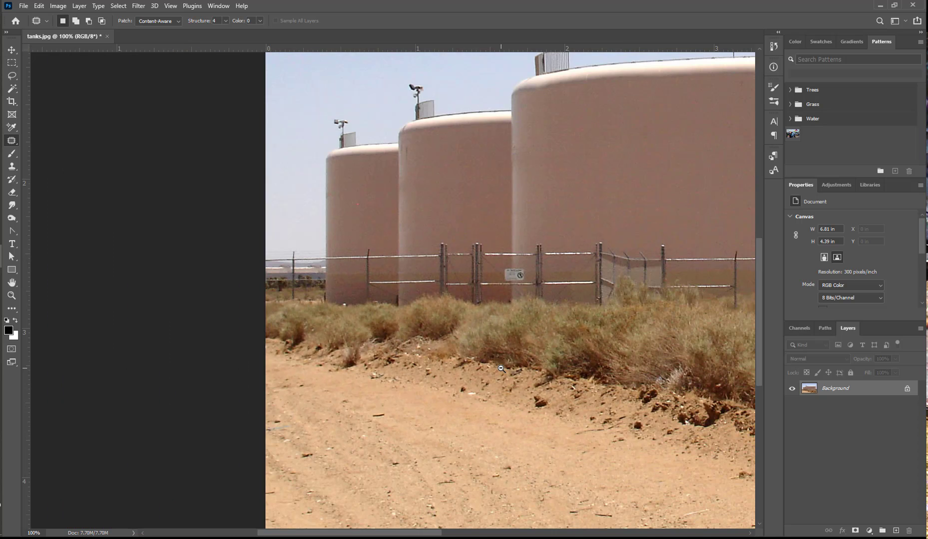
{"action": "left_click_drag", "start_coordinate": [556, 343], "coordinate": [348, 332]}
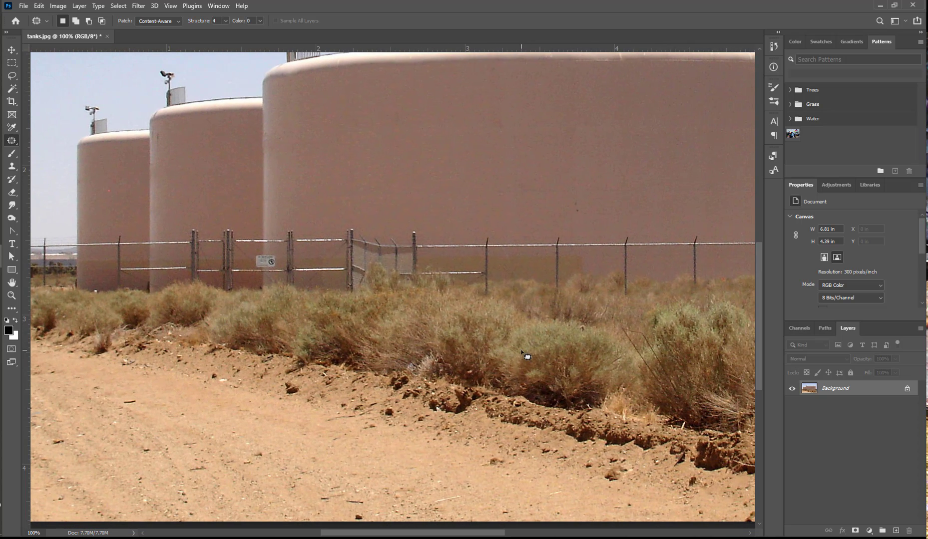
{"action": "left_click", "coordinate": [517, 351], "text": "ctrl+alt"}
{"action": "left_click", "coordinate": [517, 352], "text": "ctrl+alt"}
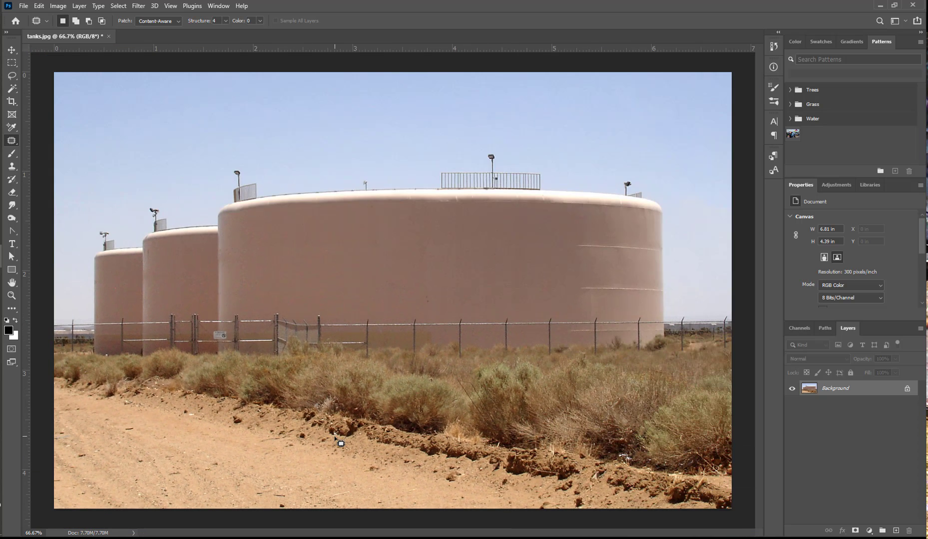
Patch out the white litter at the base of the dry bush near the photo's lower right, using surrounding brush texture.
{"action": "left_click", "coordinate": [627, 459], "text": "ctrl"}
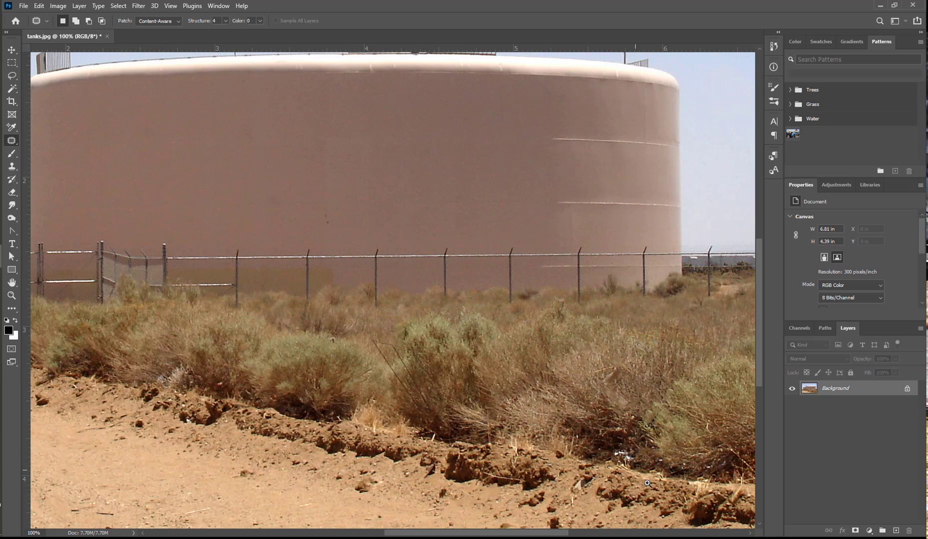
{"action": "left_click", "coordinate": [626, 462], "text": "ctrl"}
{"action": "left_click", "coordinate": [624, 465], "text": "ctrl"}
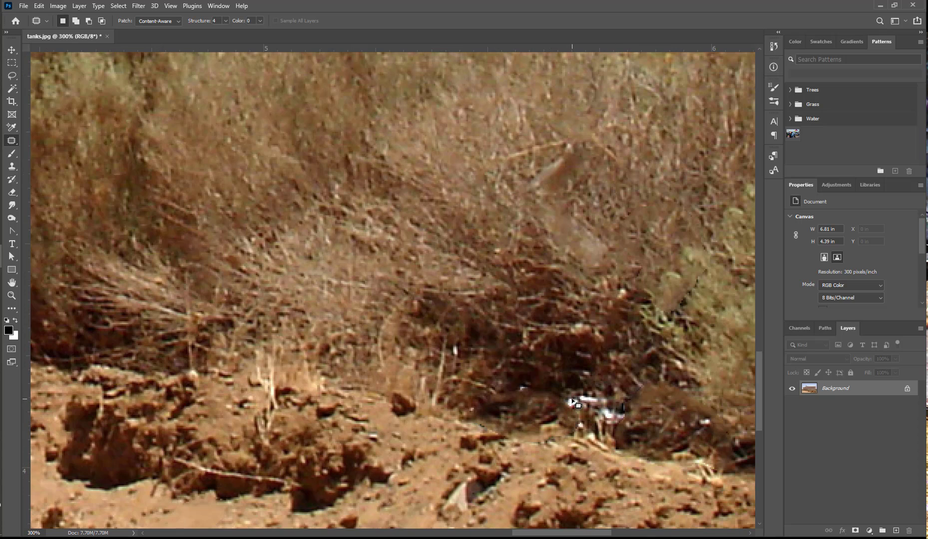
{"action": "mouse_move", "coordinate": [563, 398]}
{"action": "left_mouse_down"}
{"action": "mouse_move", "coordinate": [608, 396]}
{"action": "mouse_move", "coordinate": [624, 407]}
{"action": "mouse_move", "coordinate": [627, 426]}
{"action": "mouse_move", "coordinate": [609, 440]}
{"action": "mouse_move", "coordinate": [580, 427]}
{"action": "mouse_move", "coordinate": [562, 400]}
{"action": "mouse_move", "coordinate": [650, 429]}
{"action": "left_mouse_up"}
{"action": "key", "text": "ctrl+d"}
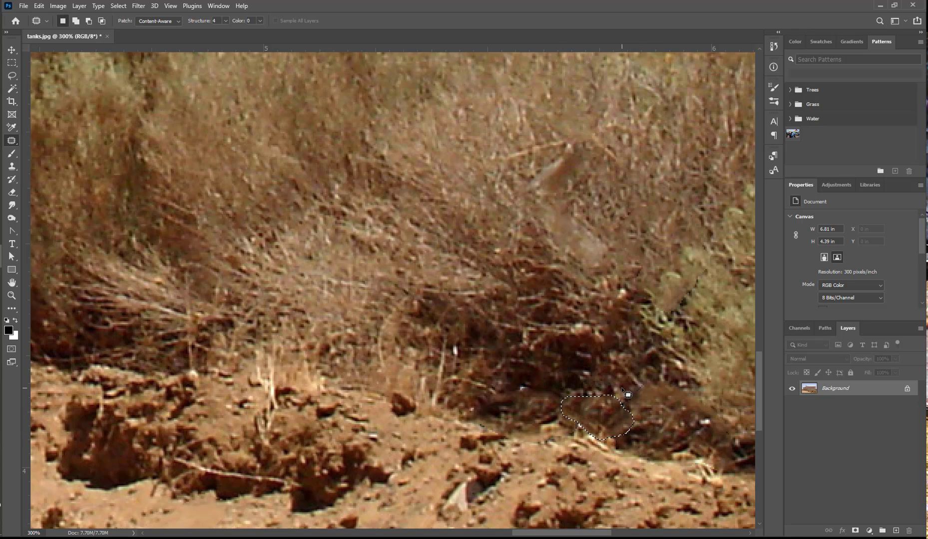
{"action": "scroll", "coordinate": [529, 424], "scroll_direction": "down", "scroll_amount": 3}
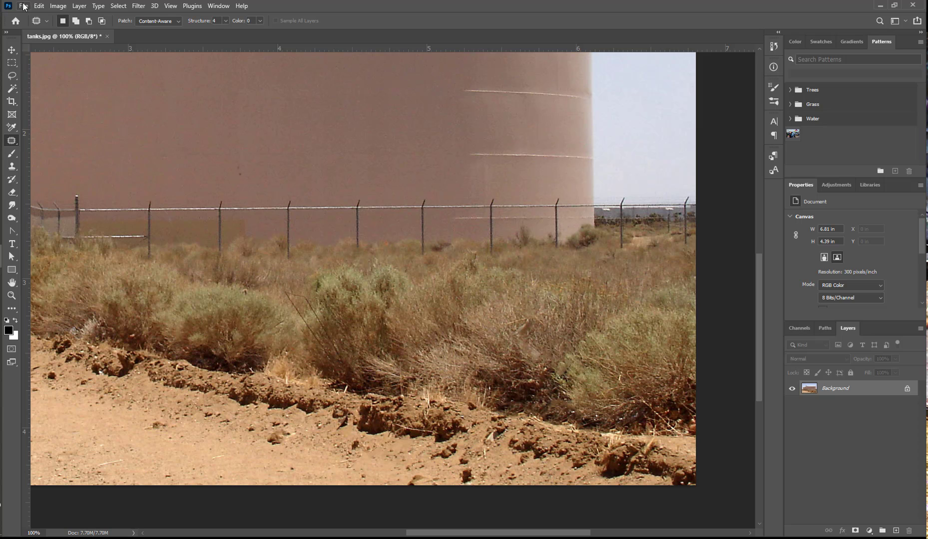
Save the retouched photo on the computer as Tanks-clean in Photoshop PSD format, in the Outdoors folder.
{"action": "left_click", "coordinate": [24, 6]}
{"action": "left_click", "coordinate": [43, 127]}
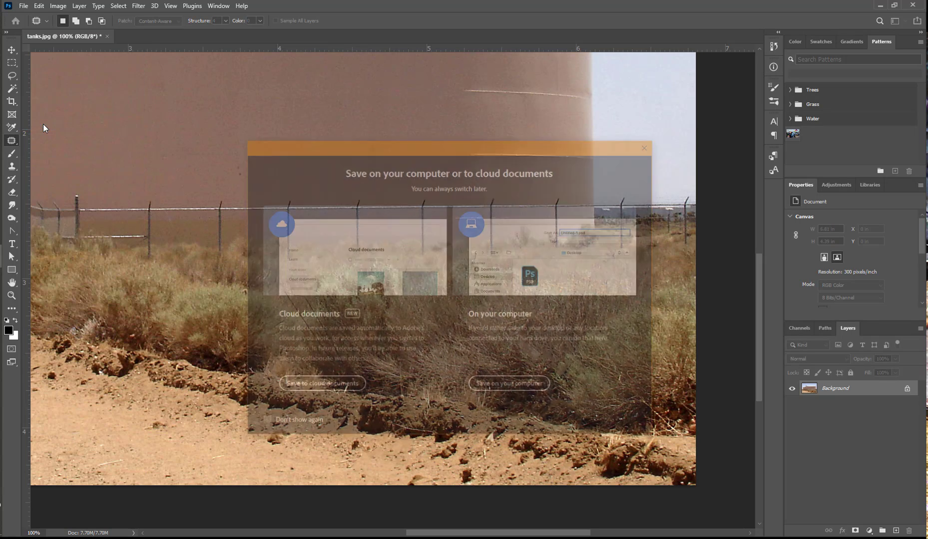
{"action": "left_click", "coordinate": [483, 389]}
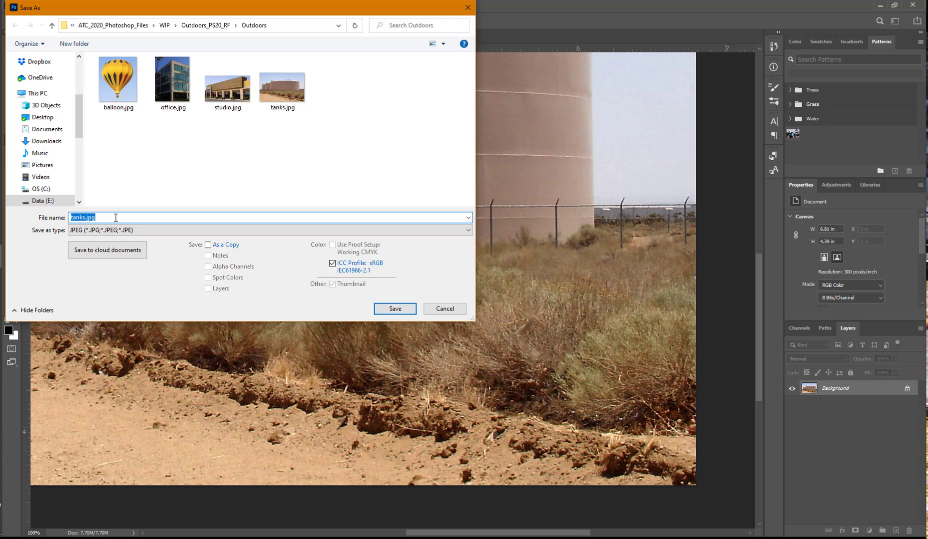
{"action": "type", "text": "Tanks"}
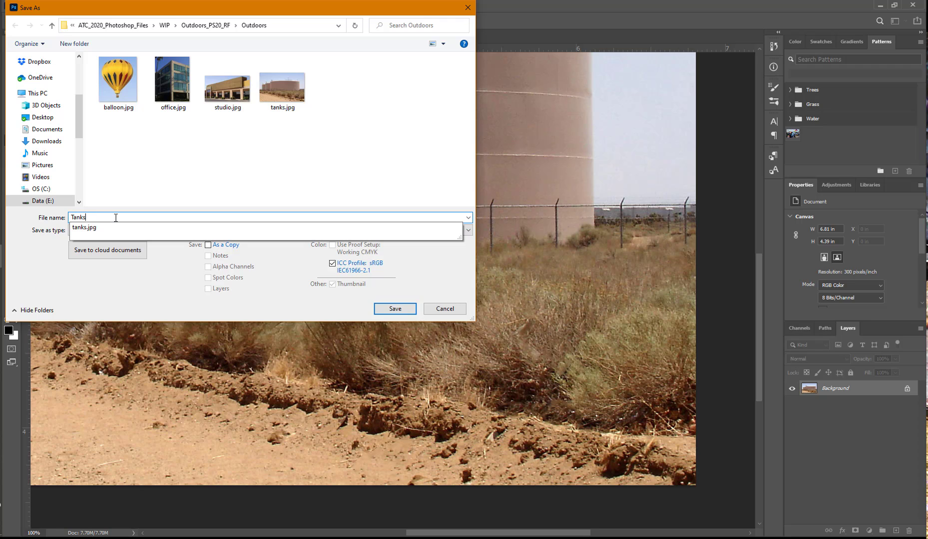
{"action": "type", "text": "-clean"}
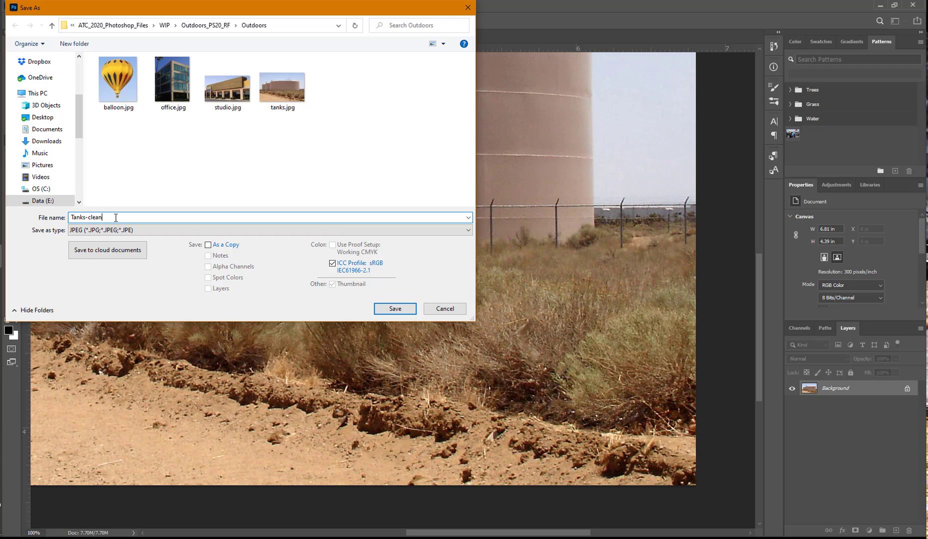
{"action": "left_click", "coordinate": [468, 229]}
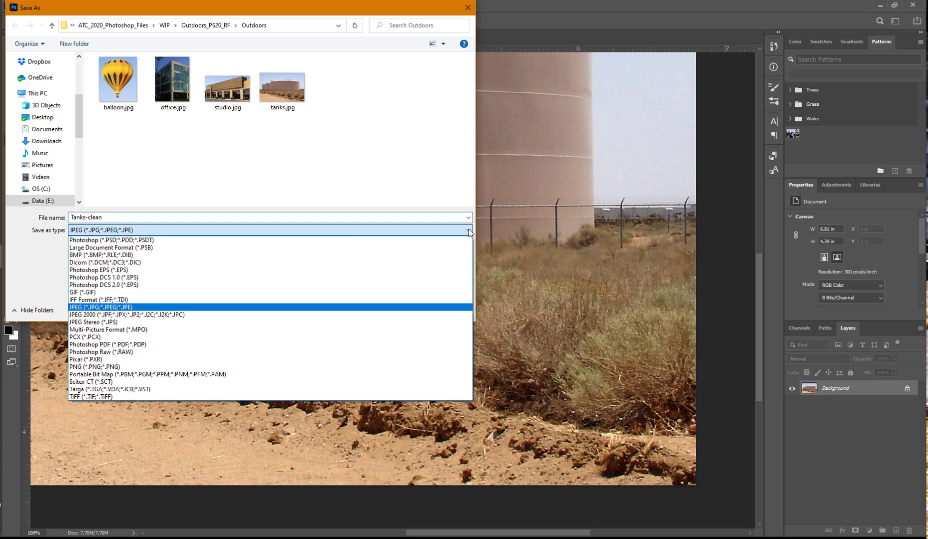
{"action": "left_click", "coordinate": [442, 240]}
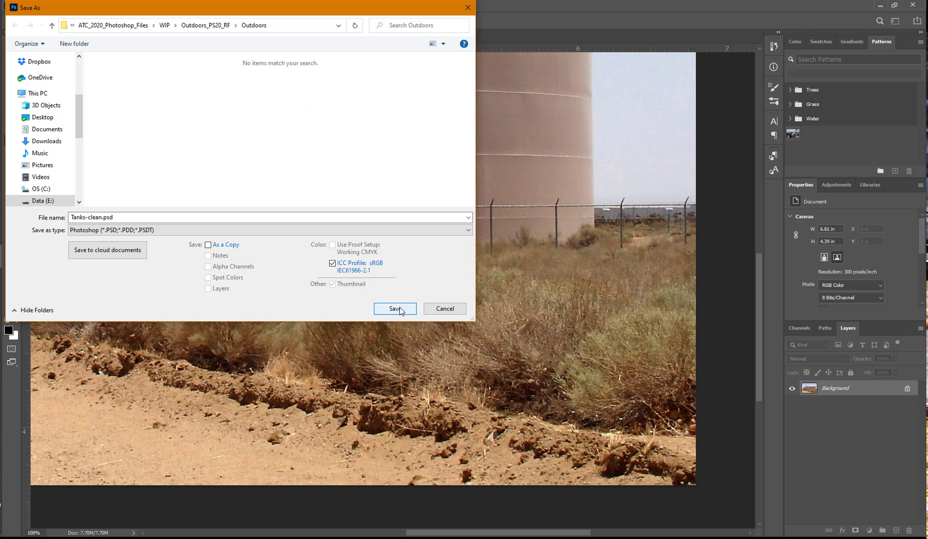
{"action": "left_click", "coordinate": [395, 308]}
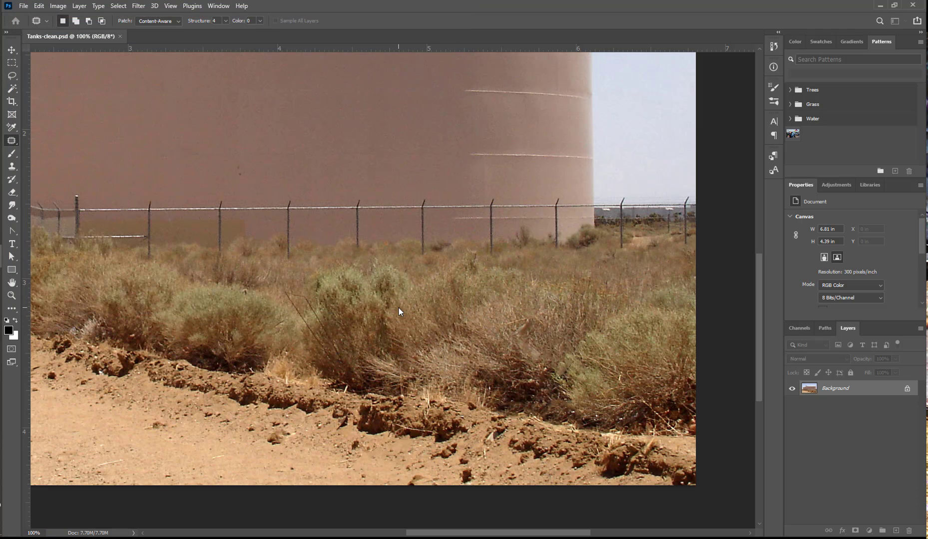
Close the saved tanks document and open studio.jpg from the Outdoors folder, using its embedded color profile.
{"action": "left_click", "coordinate": [119, 36]}
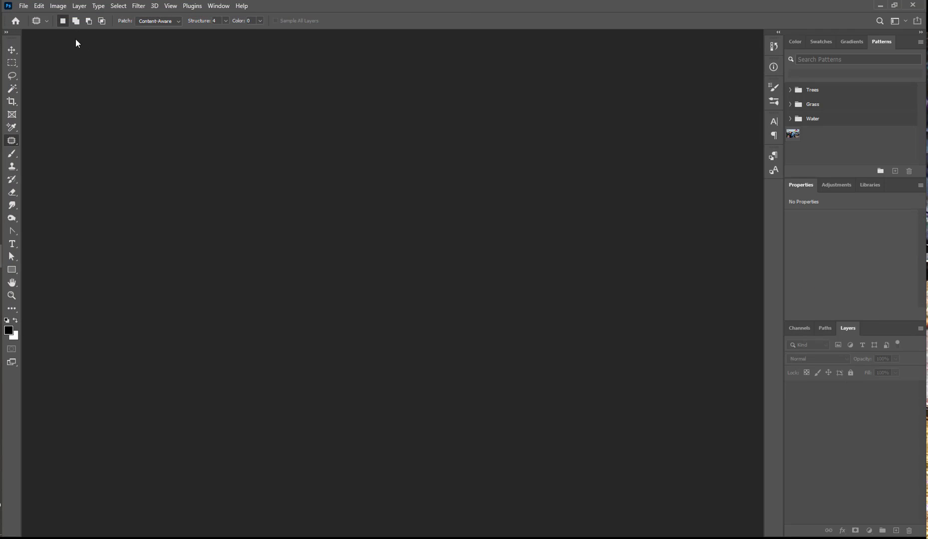
{"action": "left_click", "coordinate": [23, 6]}
{"action": "left_click", "coordinate": [36, 26]}
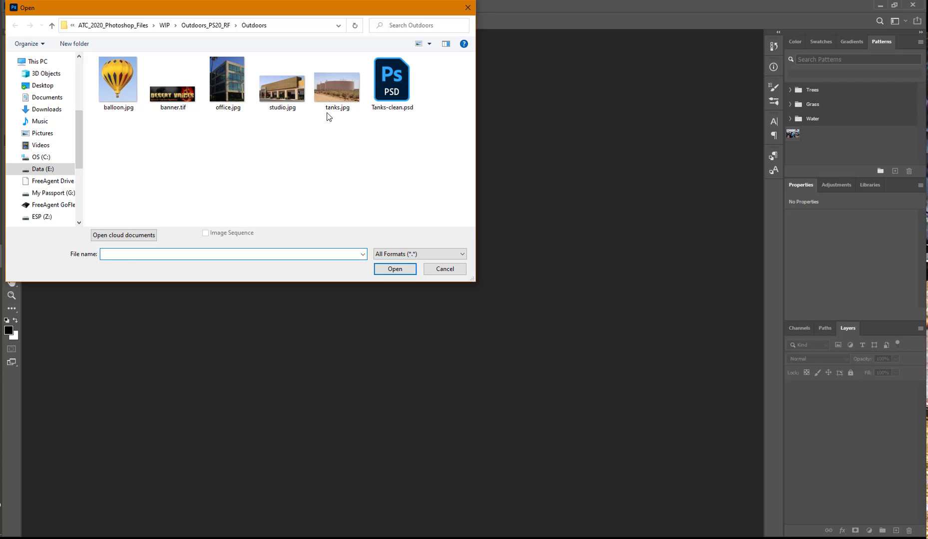
{"action": "left_click", "coordinate": [283, 89]}
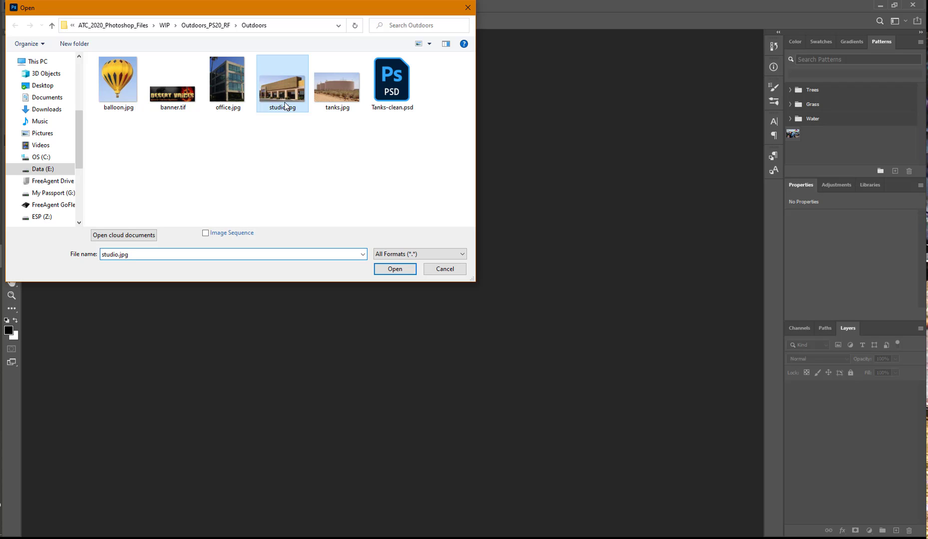
{"action": "left_click", "coordinate": [395, 270]}
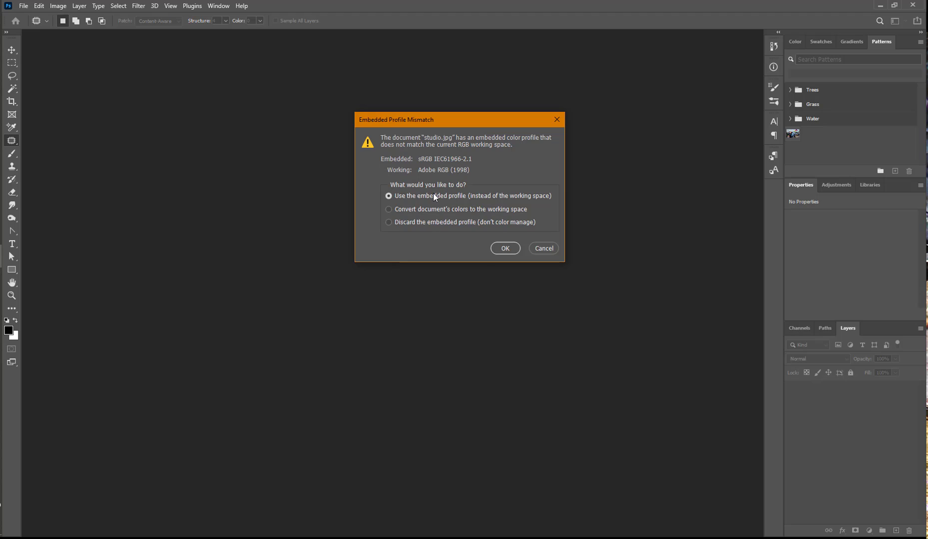
{"action": "left_click", "coordinate": [507, 247]}
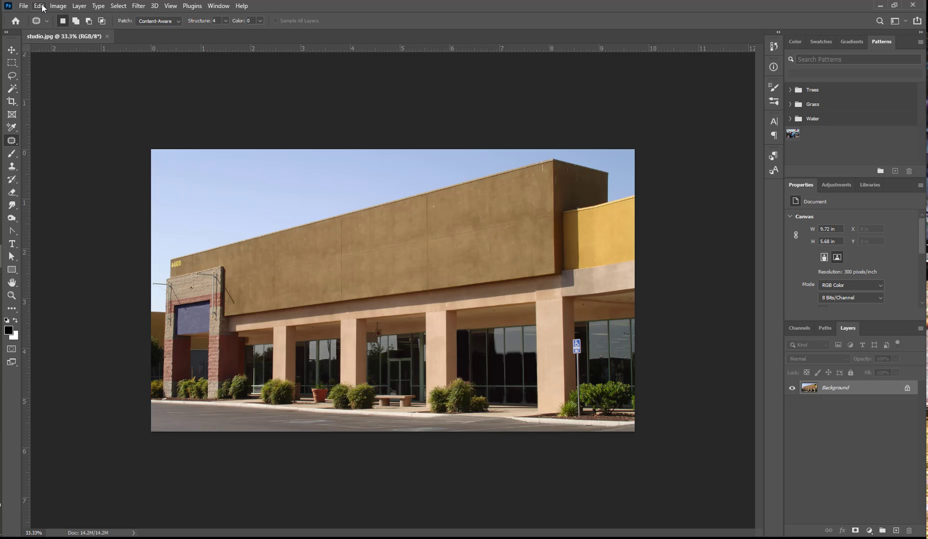
{"action": "left_click", "coordinate": [65, 7]}
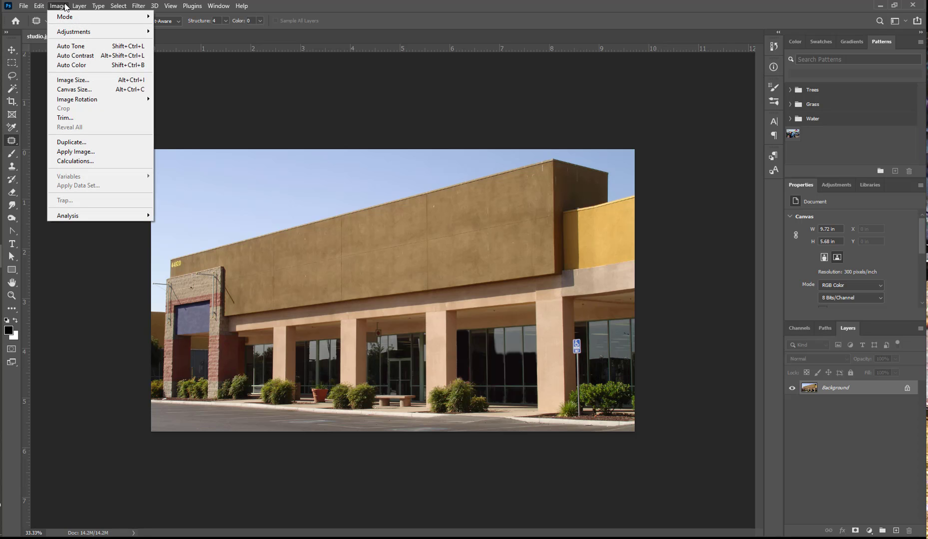
{"action": "mouse_move", "coordinate": [71, 34]}
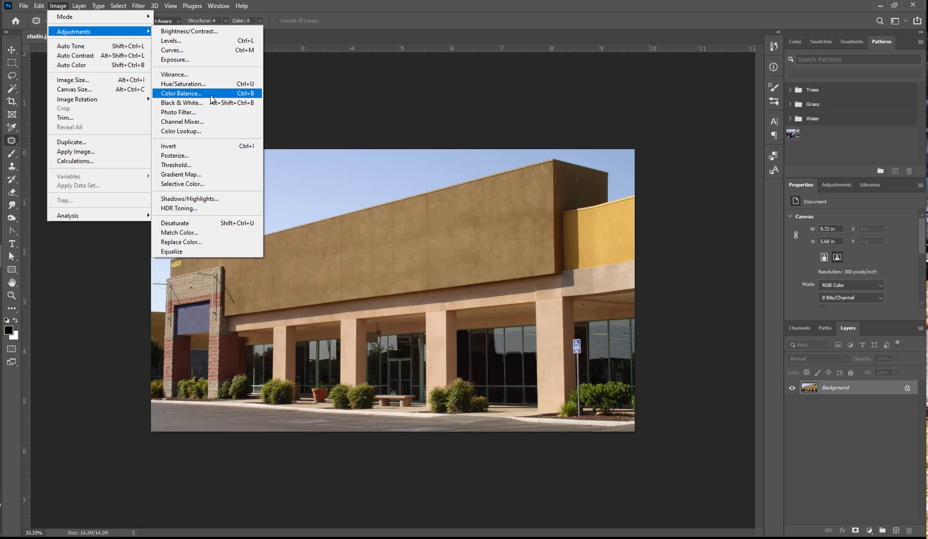
{"action": "left_click", "coordinate": [187, 242]}
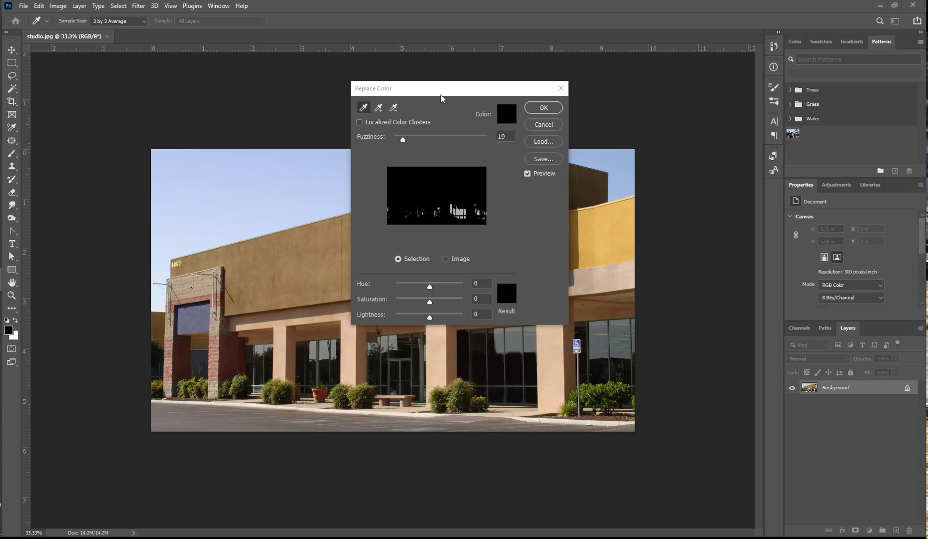
{"action": "left_click_drag", "start_coordinate": [441, 98], "coordinate": [531, 94]}
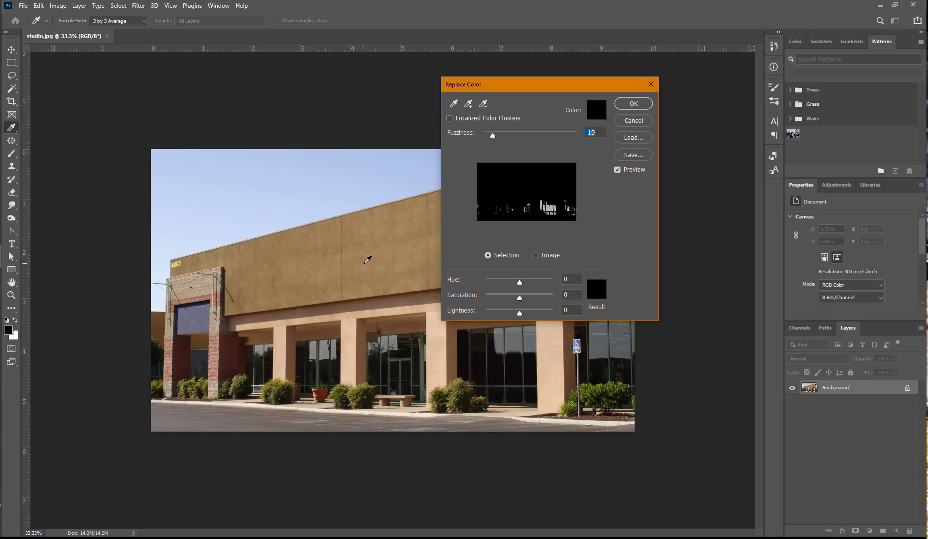
{"action": "left_click", "coordinate": [367, 260]}
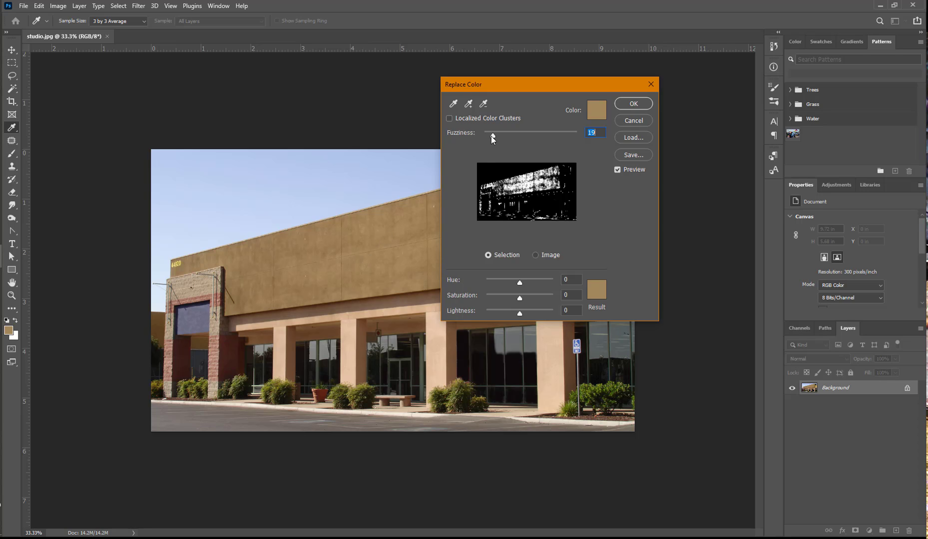
{"action": "left_click_drag", "start_coordinate": [491, 136], "coordinate": [503, 134]}
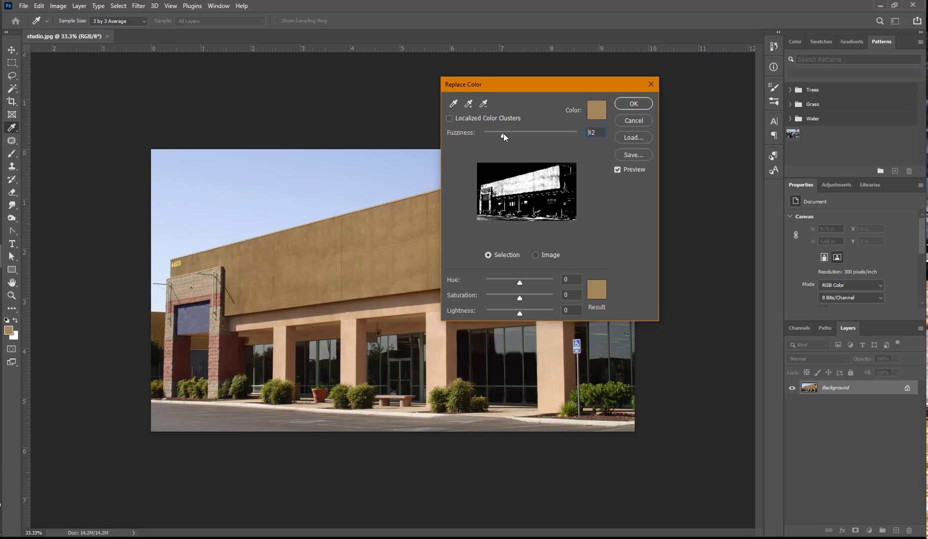
{"action": "left_click_drag", "start_coordinate": [503, 133], "coordinate": [509, 133]}
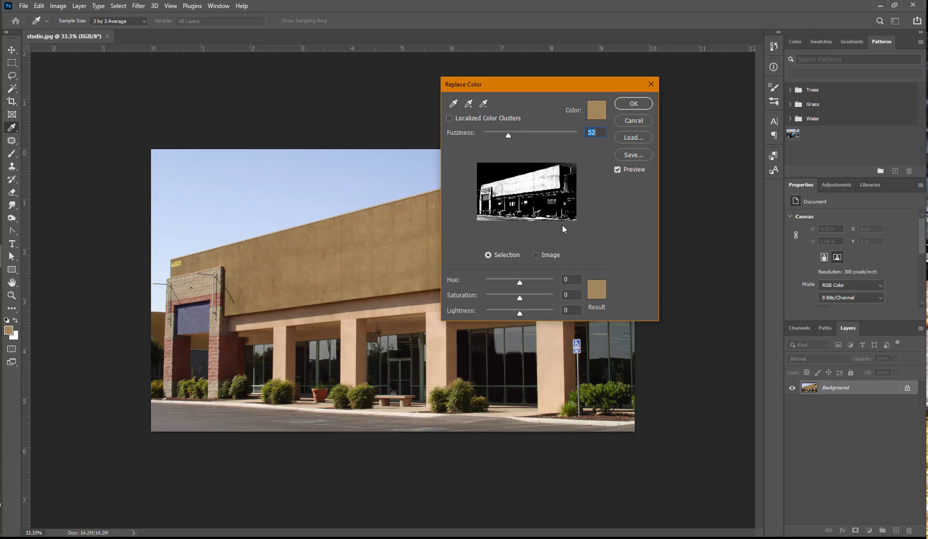
{"action": "left_click", "coordinate": [631, 119]}
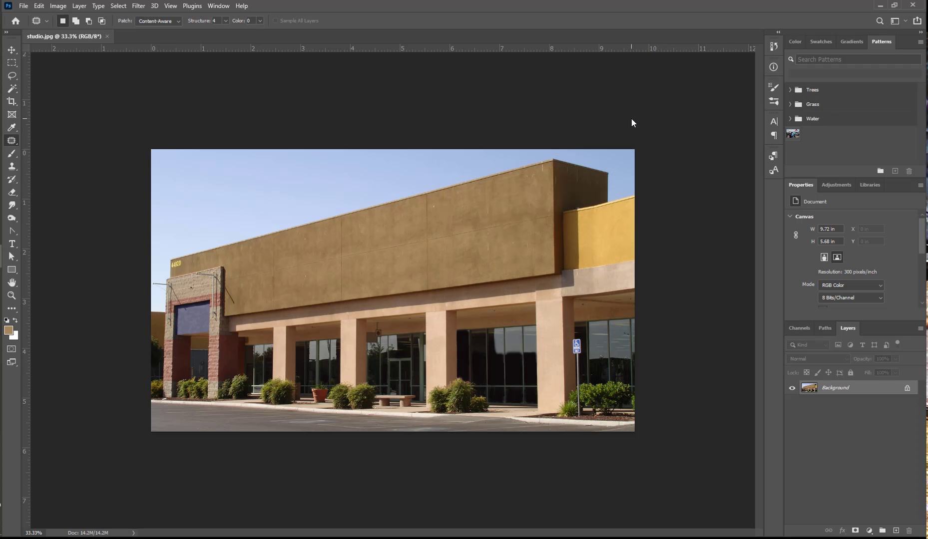
Duplicate the Background layer within studio.jpg under the name Background copy.
{"action": "right_click", "coordinate": [810, 390]}
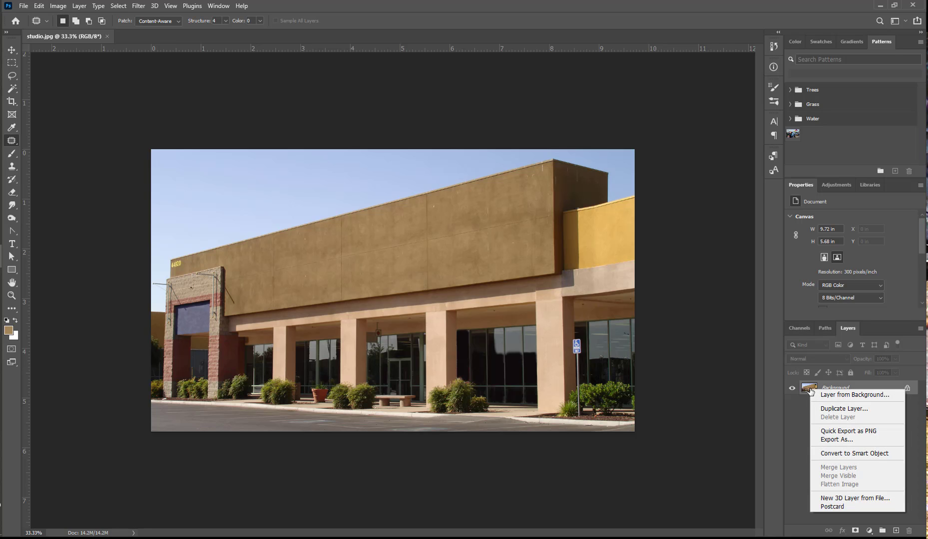
{"action": "left_click", "coordinate": [845, 409]}
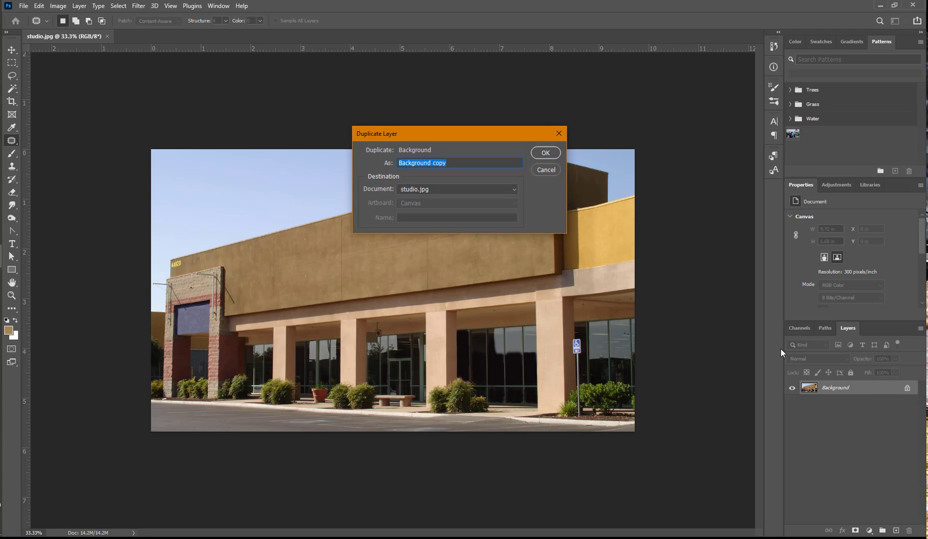
{"action": "left_click", "coordinate": [547, 153]}
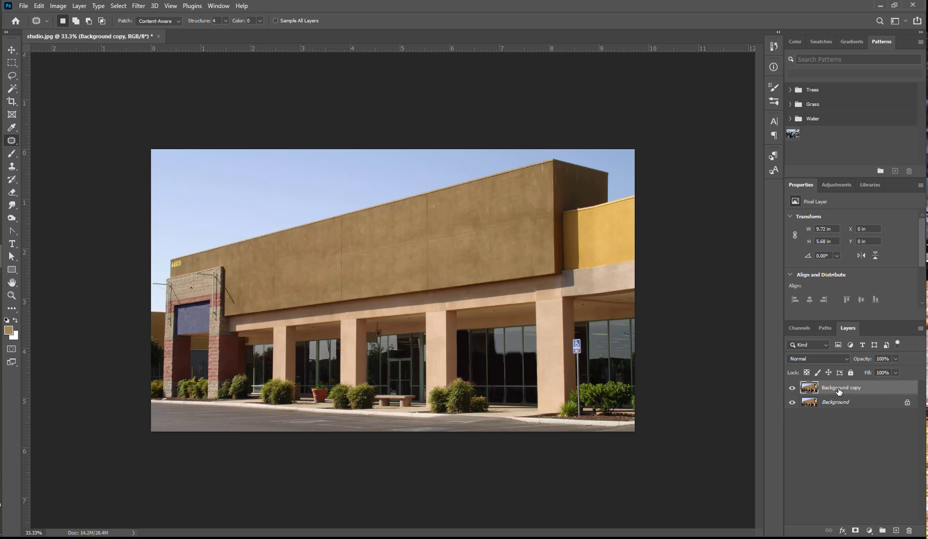
Start Replace Color on the Background copy layer, sample the building's large tan wall and set the fuzziness to 200.
{"action": "left_click", "coordinate": [58, 6]}
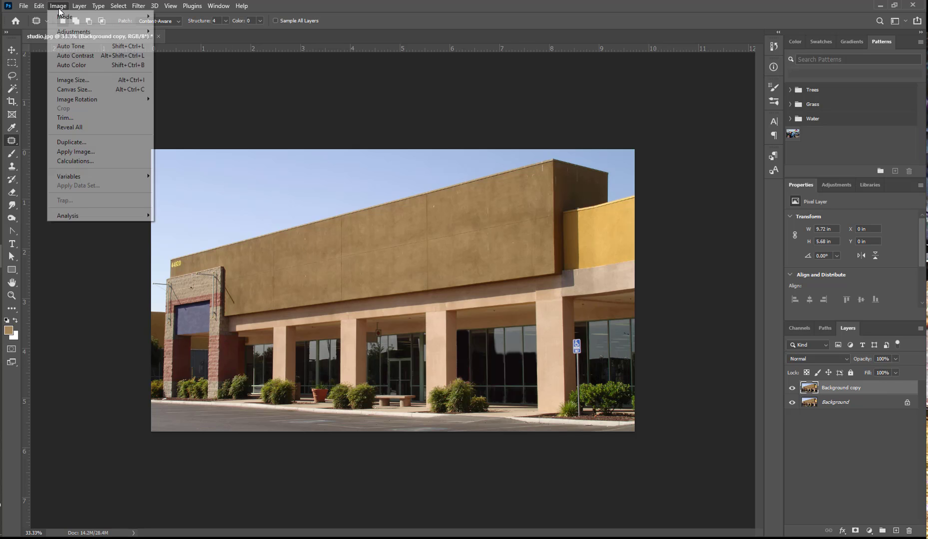
{"action": "mouse_move", "coordinate": [69, 31]}
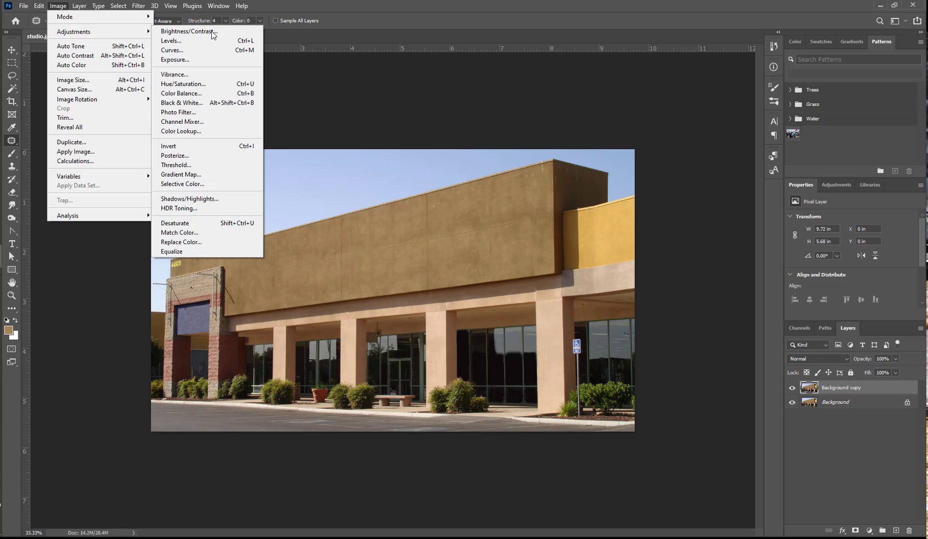
{"action": "left_click", "coordinate": [204, 241]}
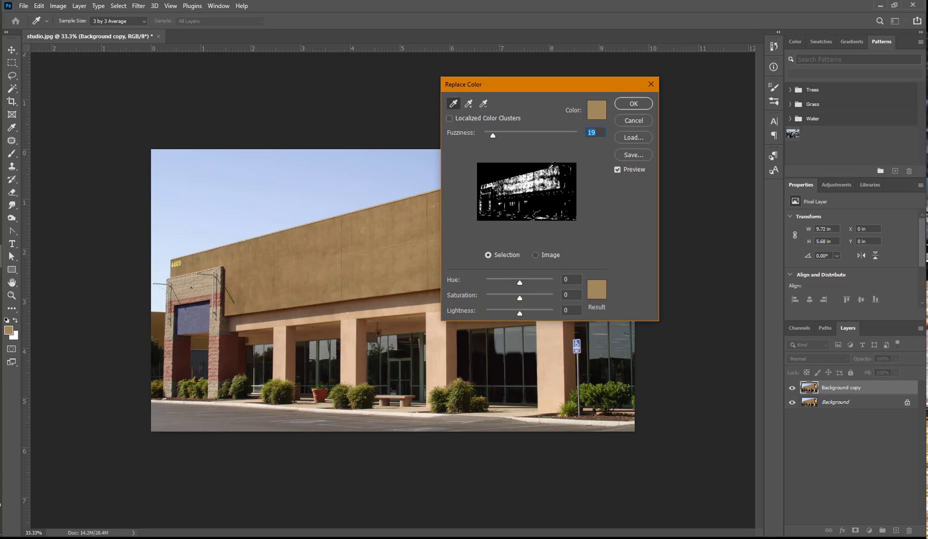
{"action": "left_click", "coordinate": [364, 240]}
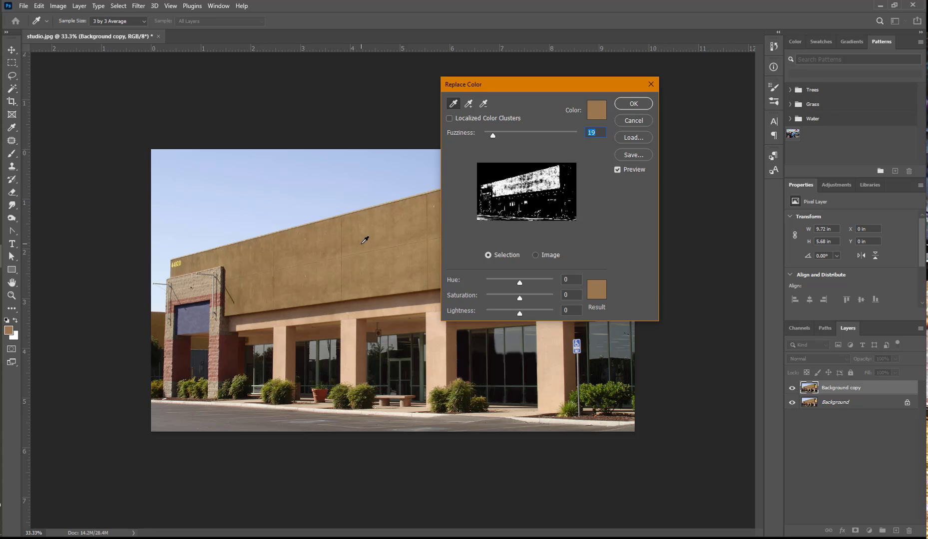
{"action": "left_click_drag", "start_coordinate": [495, 137], "coordinate": [582, 133]}
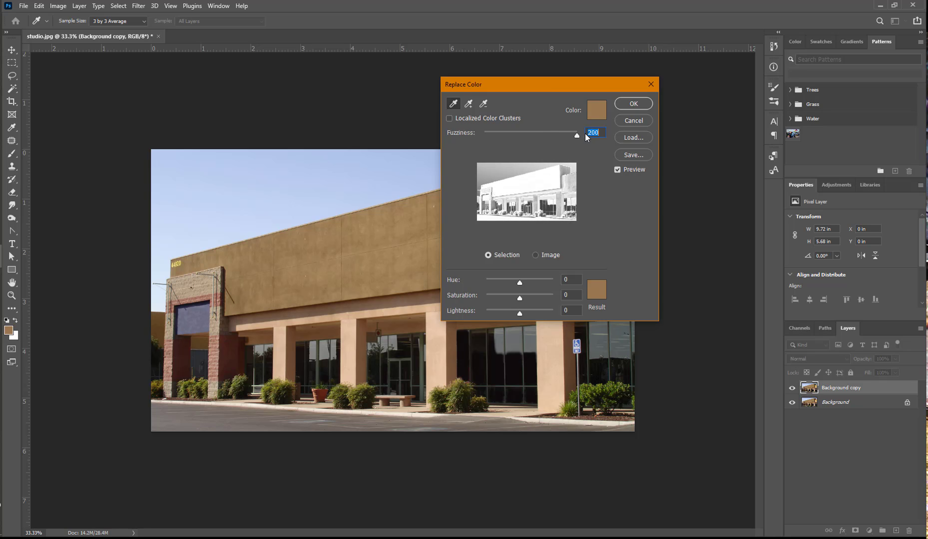
{"action": "left_click", "coordinate": [584, 133]}
Set the replacement color to hue -41, saturation +69 and lightness -69 and apply it to the Background copy layer.
{"action": "left_click", "coordinate": [521, 282]}
{"action": "left_click_drag", "start_coordinate": [520, 284], "coordinate": [519, 316]}
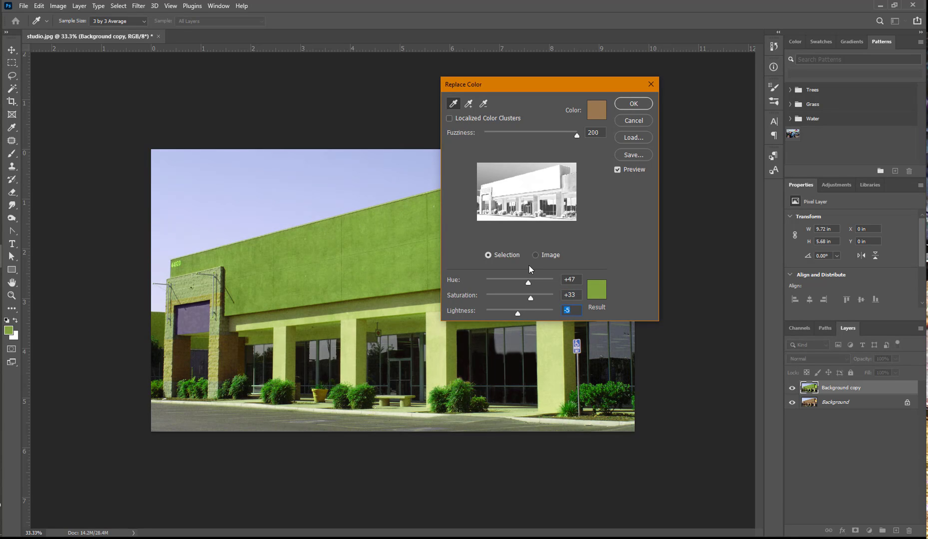
{"action": "left_click_drag", "start_coordinate": [528, 283], "coordinate": [501, 316]}
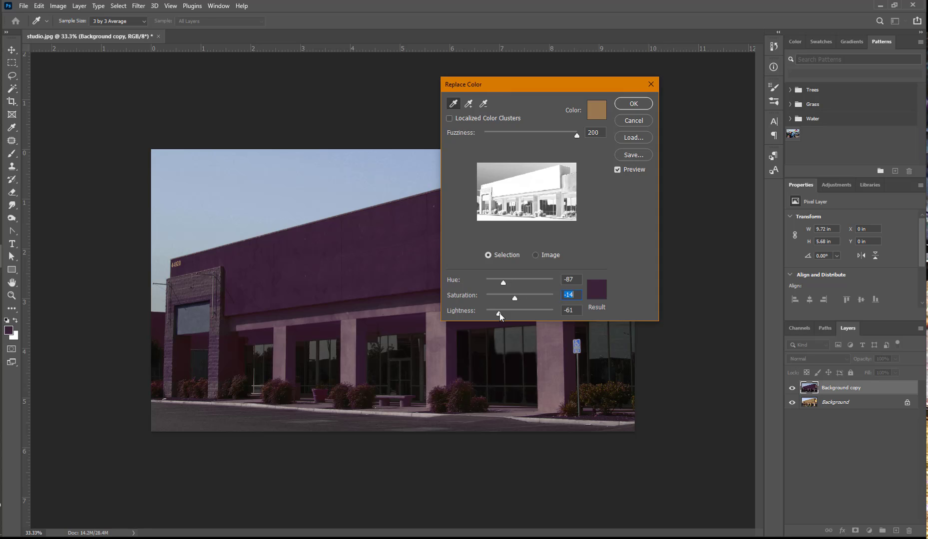
{"action": "mouse_move", "coordinate": [508, 301]}
{"action": "left_mouse_down"}
{"action": "mouse_move", "coordinate": [496, 292]}
{"action": "mouse_move", "coordinate": [507, 312]}
{"action": "mouse_move", "coordinate": [511, 281]}
{"action": "mouse_move", "coordinate": [501, 313]}
{"action": "mouse_move", "coordinate": [533, 297]}
{"action": "mouse_move", "coordinate": [496, 314]}
{"action": "left_mouse_up"}
{"action": "left_click", "coordinate": [509, 282]}
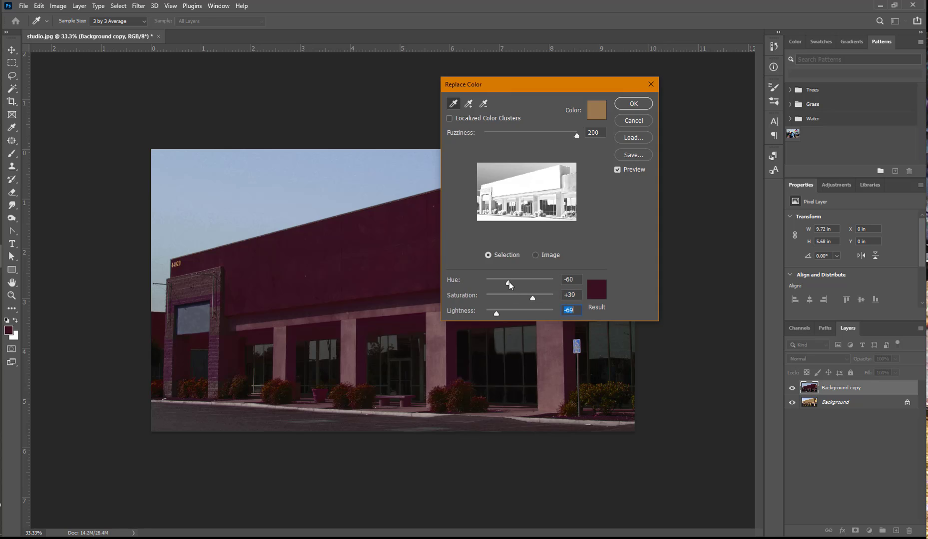
{"action": "mouse_move", "coordinate": [509, 282]}
{"action": "left_mouse_down"}
{"action": "mouse_move", "coordinate": [540, 299]}
{"action": "mouse_move", "coordinate": [499, 315]}
{"action": "mouse_move", "coordinate": [542, 298]}
{"action": "mouse_move", "coordinate": [513, 282]}
{"action": "left_mouse_up"}
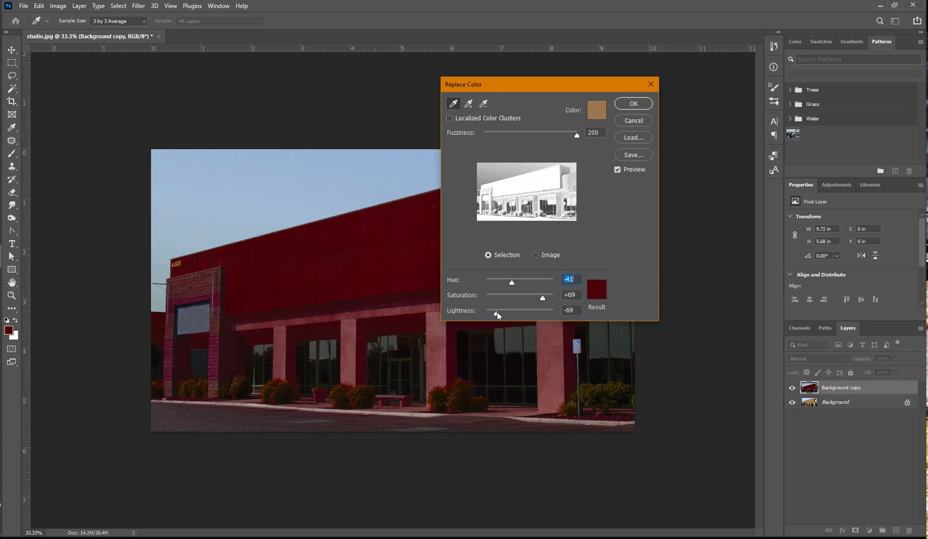
{"action": "left_click_drag", "start_coordinate": [497, 315], "coordinate": [496, 314]}
{"action": "left_click", "coordinate": [638, 105]}
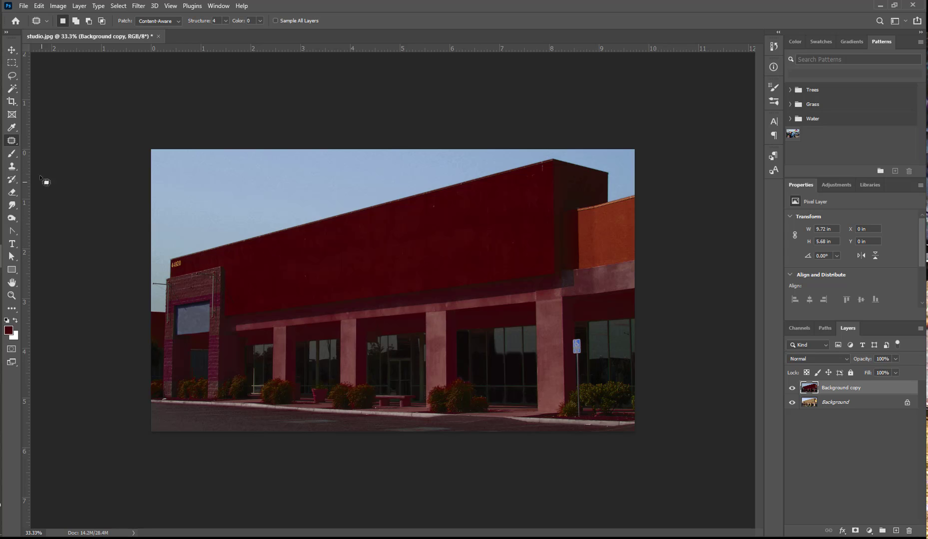
Outline the building's large upper wall, including its shaded end face, as a closed selection with the Magnetic Lasso.
{"action": "right_click", "coordinate": [12, 76]}
{"action": "left_click", "coordinate": [44, 88]}
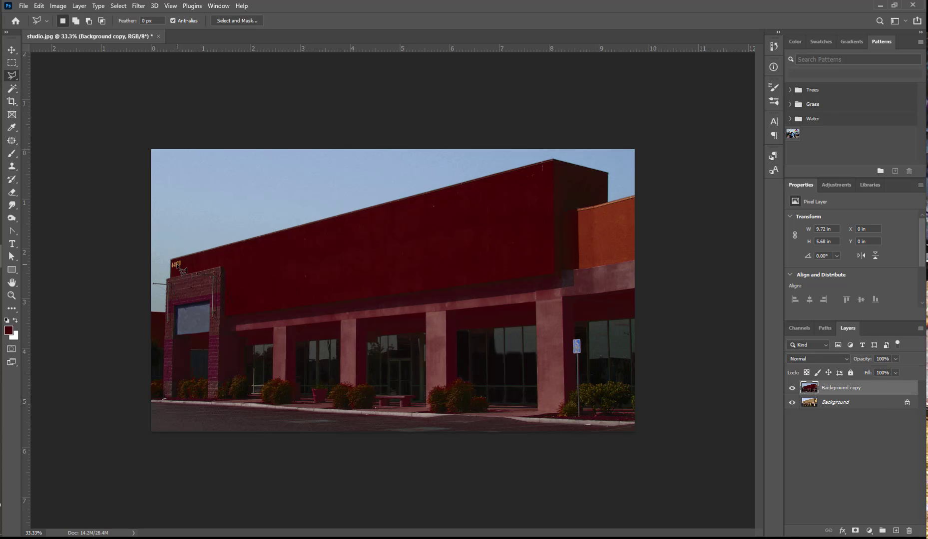
{"action": "scroll", "coordinate": [222, 256], "scroll_direction": "up", "scroll_amount": 1}
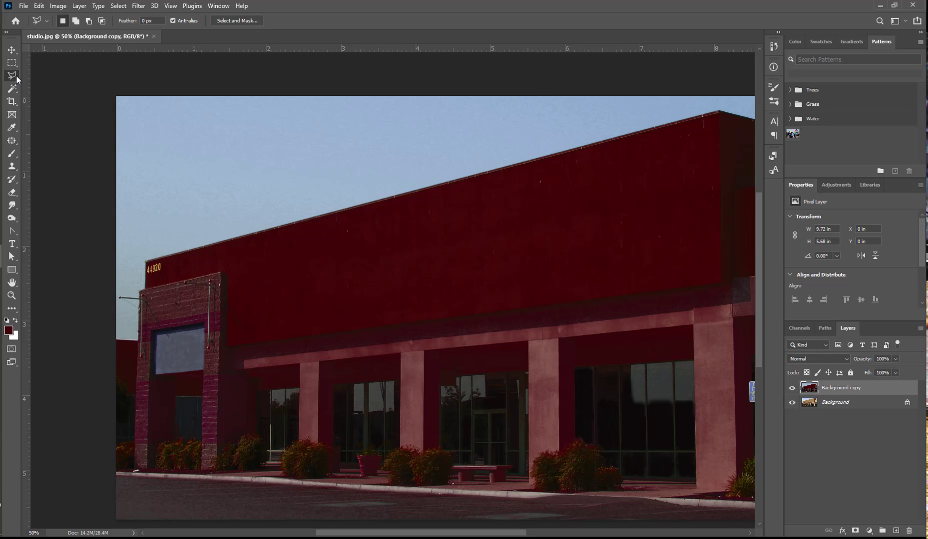
{"action": "left_click_drag", "start_coordinate": [16, 79], "coordinate": [50, 95]}
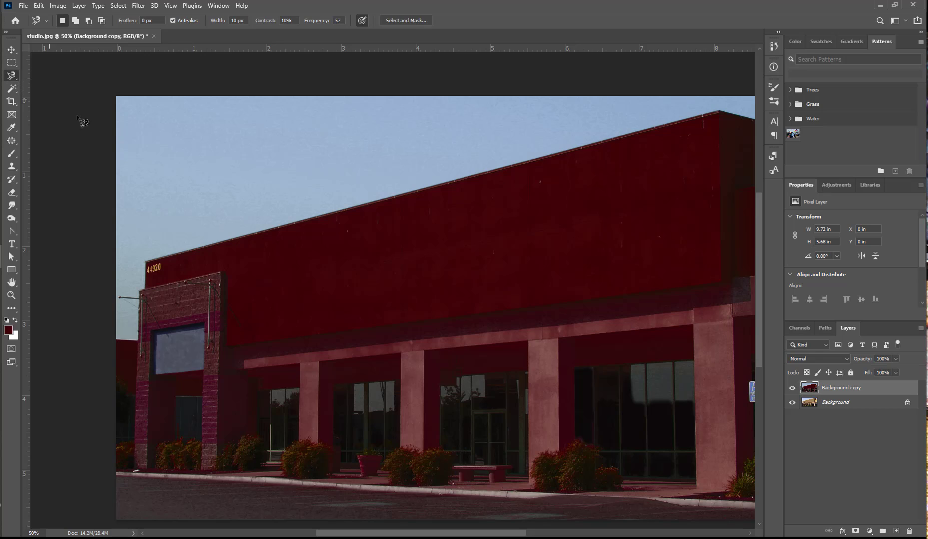
{"action": "left_click", "coordinate": [145, 290]}
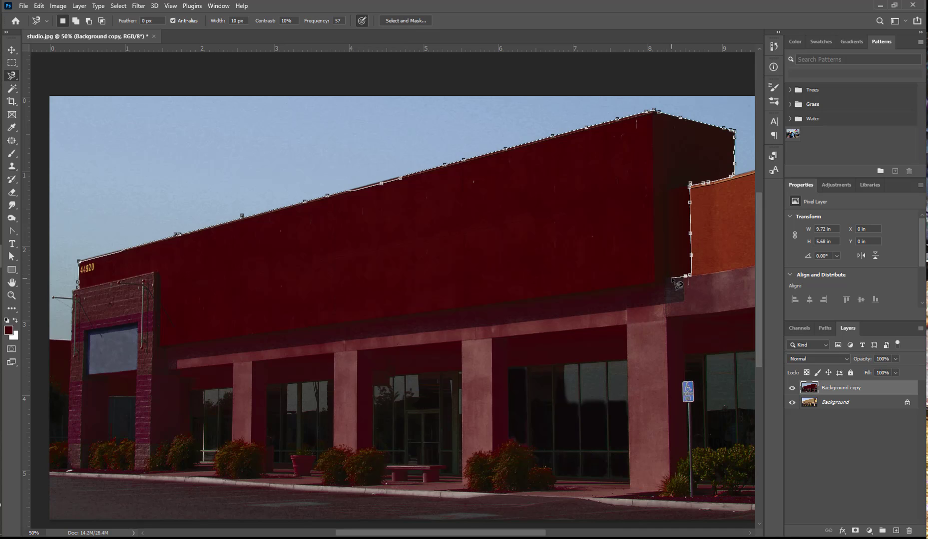
{"action": "left_click", "coordinate": [672, 278]}
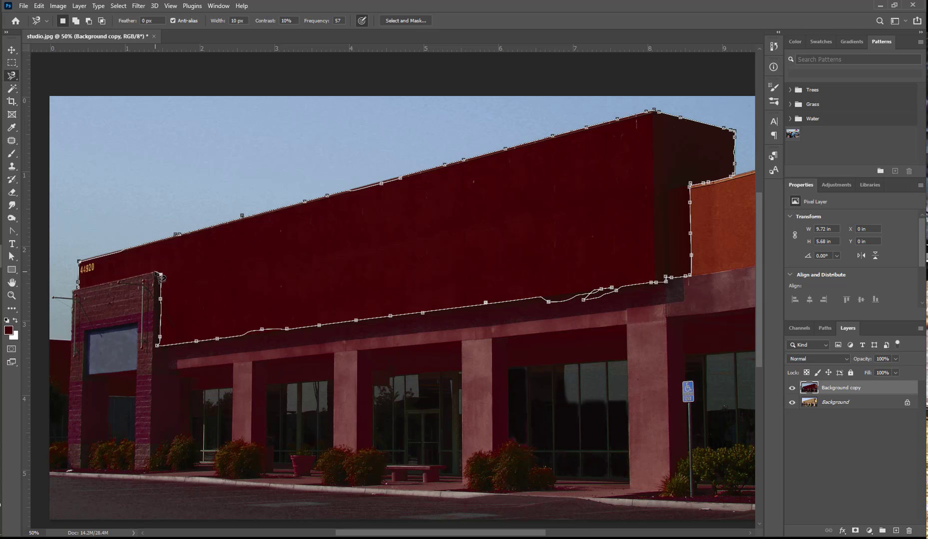
{"action": "double_click", "coordinate": [81, 298]}
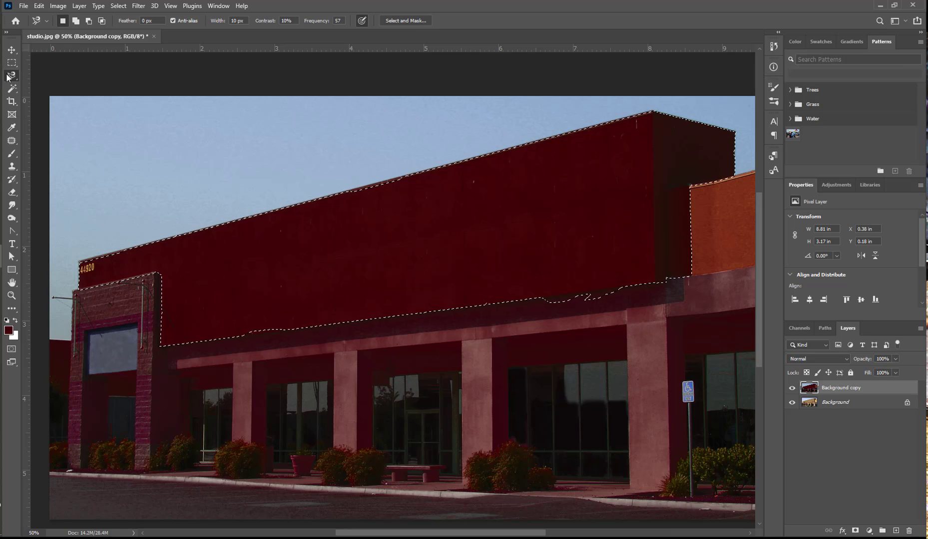
Add the wall's corner between the roofline and the brick entrance tower to the selection with the Polygonal Lasso.
{"action": "mouse_move", "coordinate": [9, 76]}
{"action": "left_mouse_down"}
{"action": "mouse_move", "coordinate": [35, 76]}
{"action": "mouse_move", "coordinate": [50, 88]}
{"action": "left_mouse_up"}
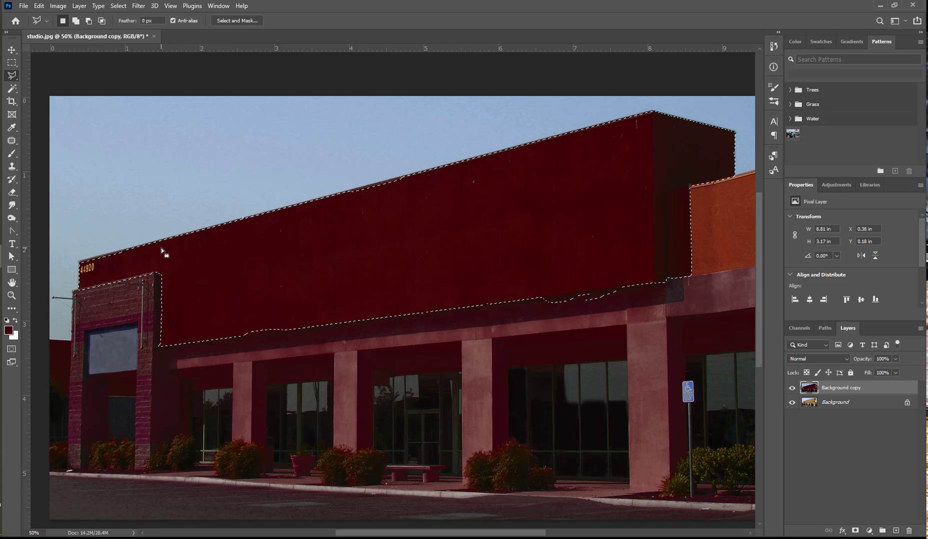
{"action": "key", "text": "ctrl+plus"}
{"action": "key", "text": "ctrl+plus"}
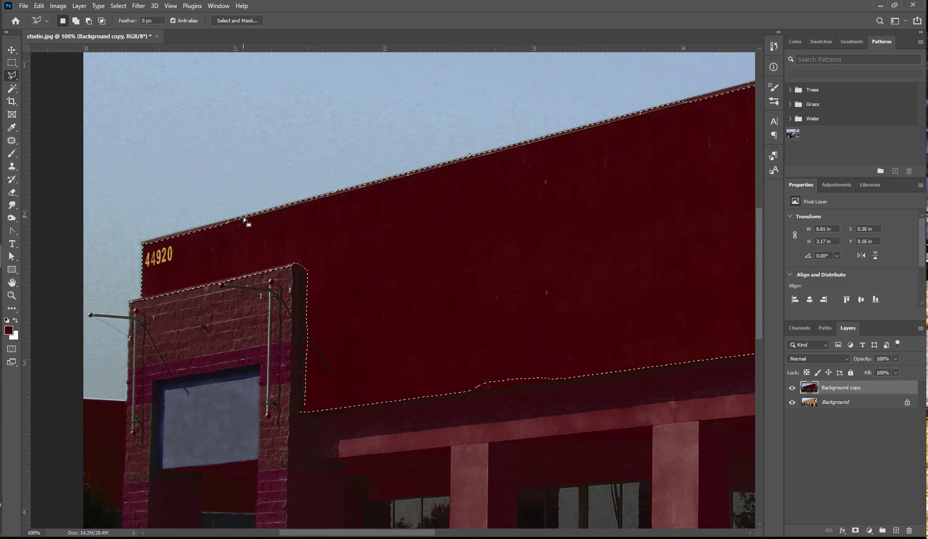
{"action": "key", "text": "shift"}
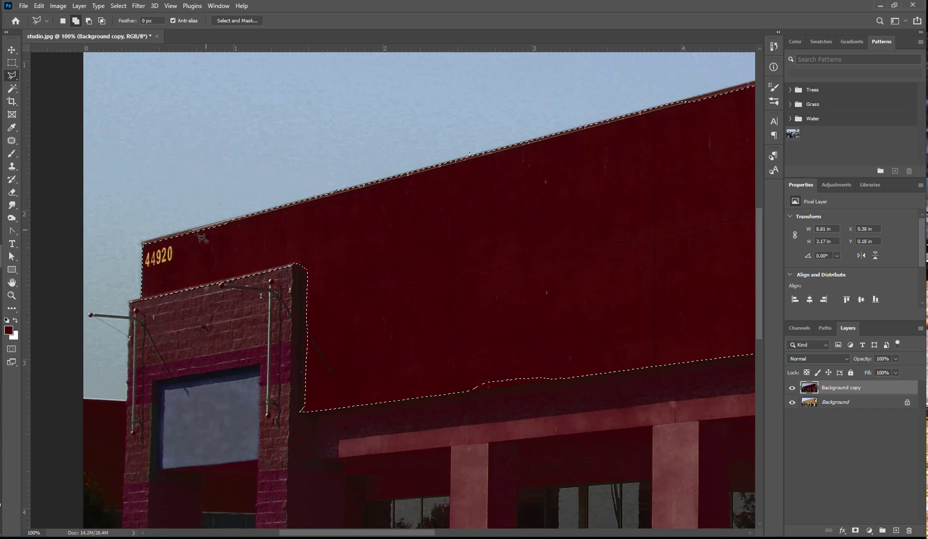
{"action": "left_click", "coordinate": [142, 243]}
{"action": "left_click", "coordinate": [141, 298]}
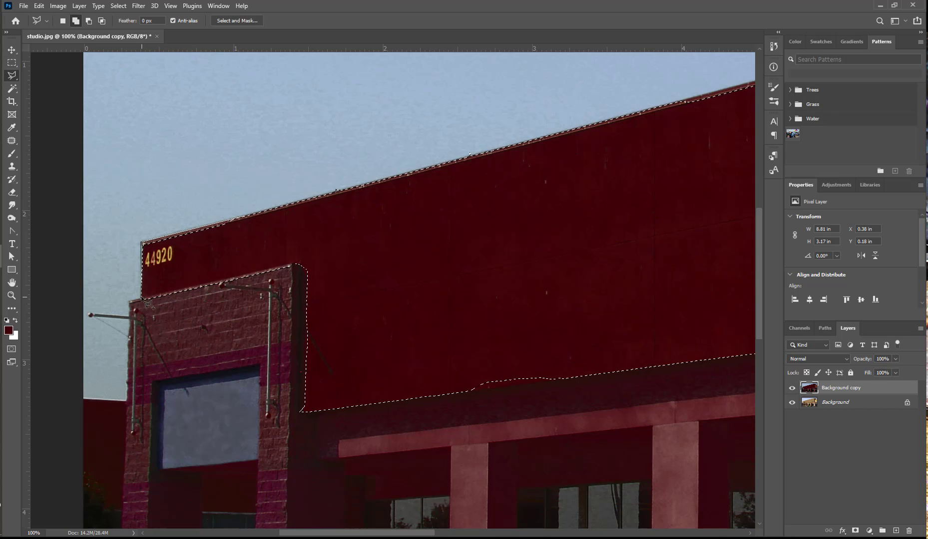
{"action": "left_click", "coordinate": [294, 263]}
{"action": "double_click", "coordinate": [283, 213]}
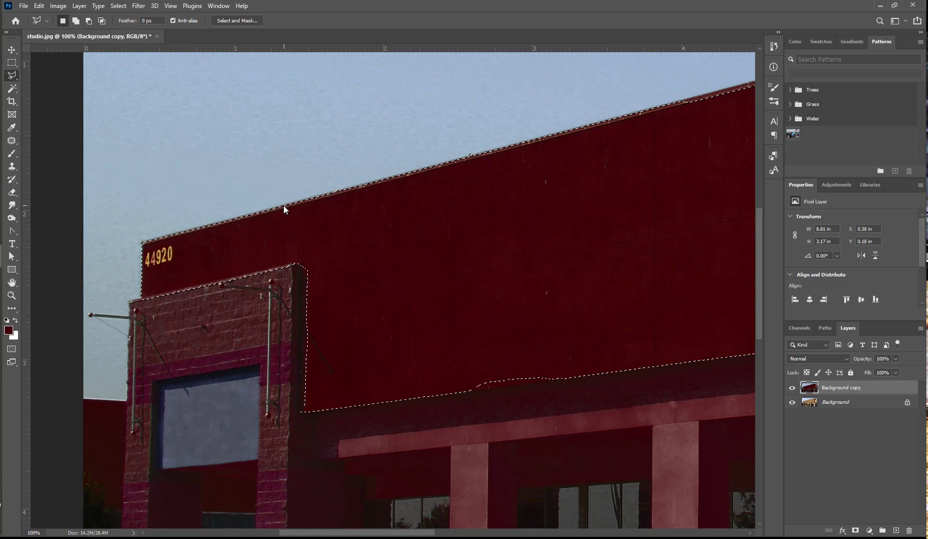
Subtract the overlap along the brick tower's top and side edges from the wall selection with the Polygonal Lasso.
{"action": "left_click", "coordinate": [130, 301]}
{"action": "left_click", "coordinate": [294, 263]}
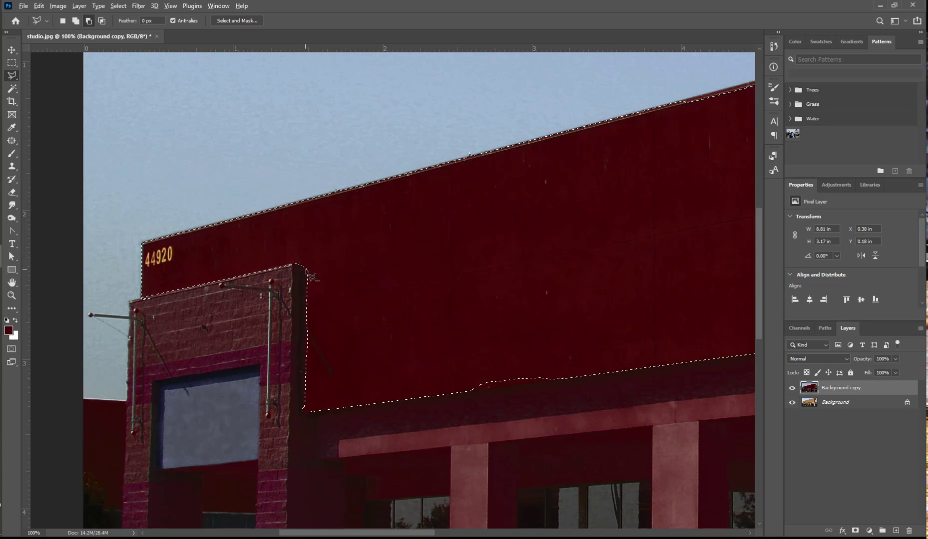
{"action": "left_click", "coordinate": [305, 270]}
{"action": "double_click", "coordinate": [302, 412]}
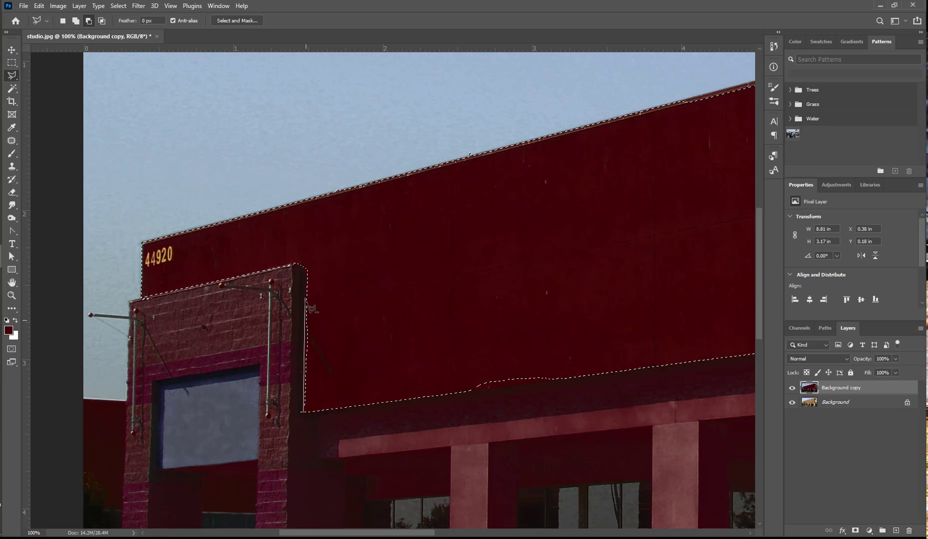
{"action": "left_click", "coordinate": [297, 264]}
{"action": "left_click", "coordinate": [328, 252]}
{"action": "left_click", "coordinate": [330, 372]}
{"action": "double_click", "coordinate": [302, 412]}
Add the wall area beside the brick tower back to the selection, following the tower's vertical edge in a straight line.
{"action": "key", "text": "z"}
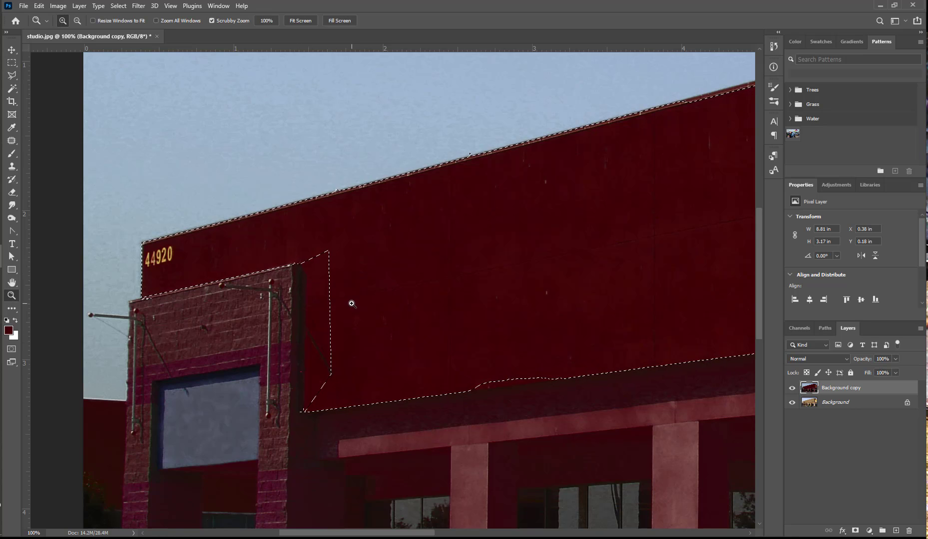
{"action": "key", "text": "l"}
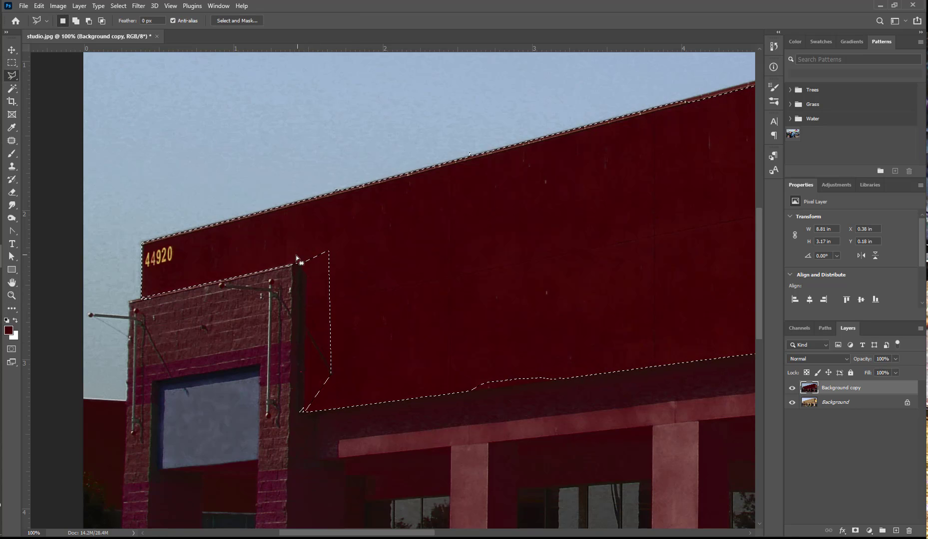
{"action": "left_click", "coordinate": [300, 411]}
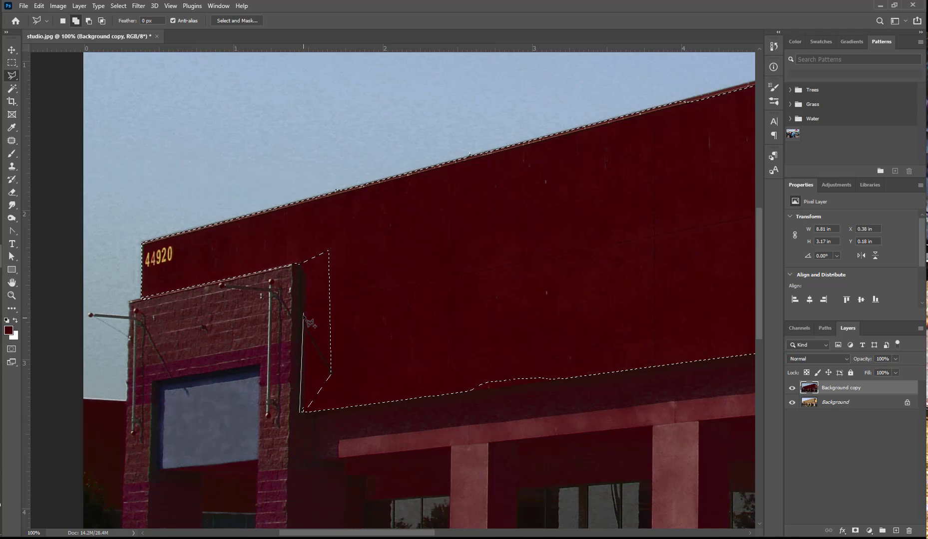
{"action": "left_click", "coordinate": [302, 264]}
{"action": "left_click", "coordinate": [328, 248]}
{"action": "double_click", "coordinate": [334, 400]}
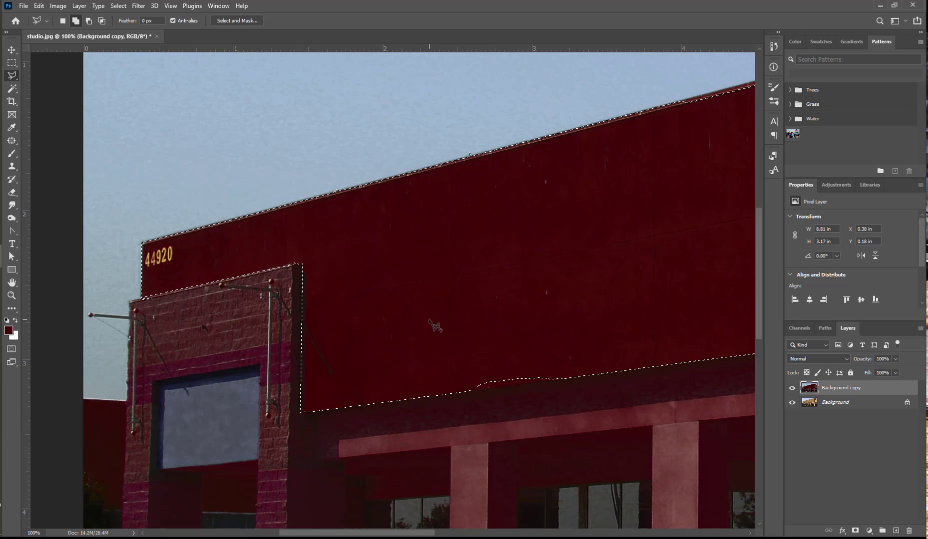
Add the missed slivers along the wall's lower edge near the brick tower to straighten the selection there.
{"action": "left_click", "coordinate": [474, 393]}
{"action": "left_click", "coordinate": [614, 380]}
{"action": "left_click", "coordinate": [585, 289]}
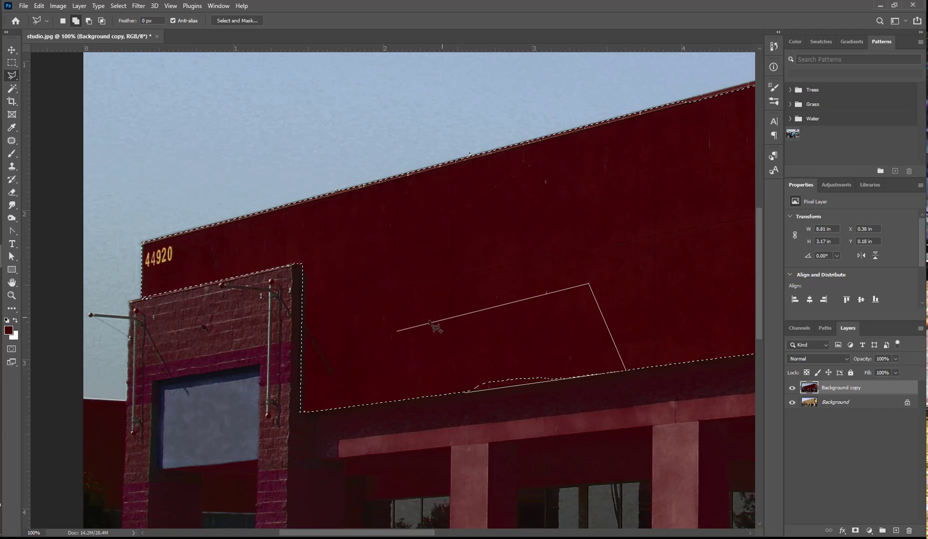
{"action": "left_click", "coordinate": [400, 325]}
{"action": "double_click", "coordinate": [479, 353]}
{"action": "left_click", "coordinate": [472, 392], "text": "shift"}
{"action": "left_click", "coordinate": [301, 413]}
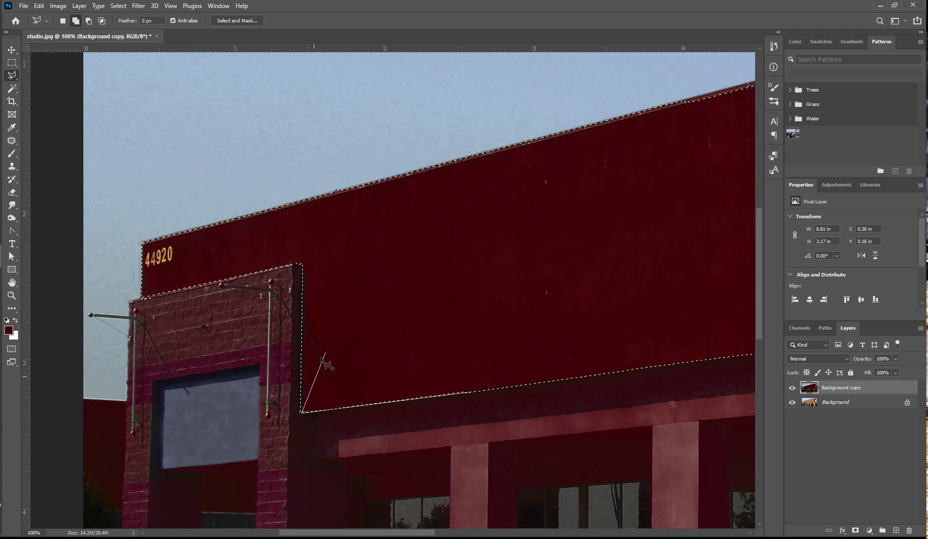
{"action": "double_click", "coordinate": [322, 354]}
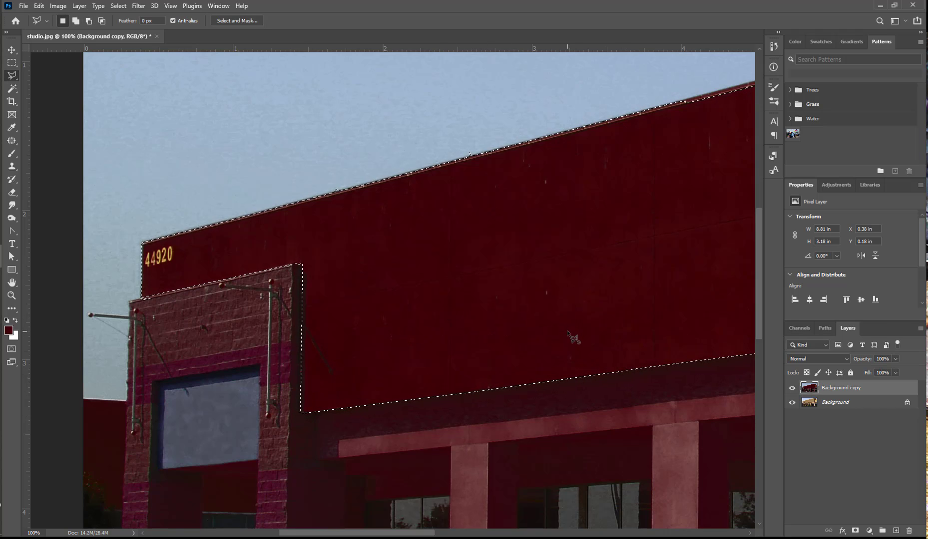
Add the missed sliver along the middle of the roofline and smooth the bump in the wall's lower selection edge.
{"action": "mouse_move", "coordinate": [670, 246]}
{"action": "left_mouse_down"}
{"action": "mouse_move", "coordinate": [452, 341]}
{"action": "mouse_move", "coordinate": [392, 382]}
{"action": "left_mouse_up"}
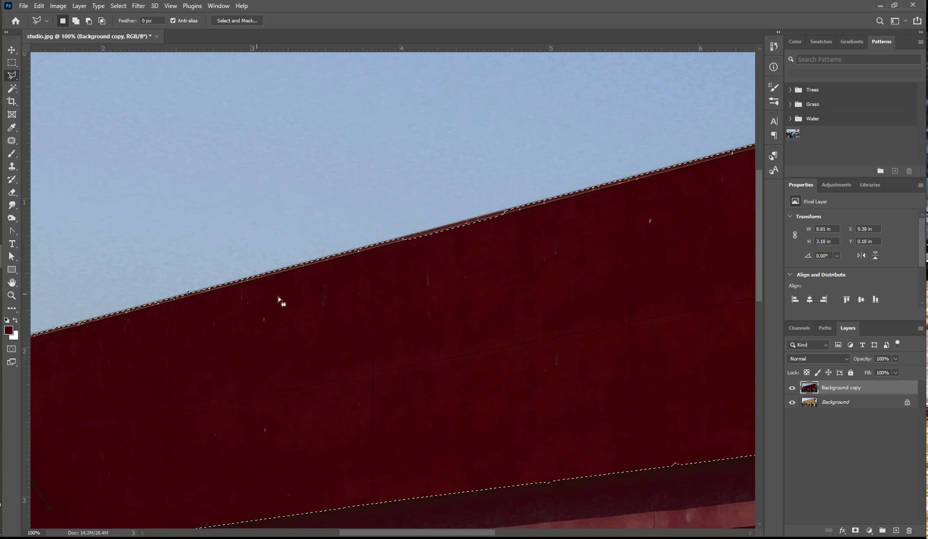
{"action": "left_click", "coordinate": [635, 177], "text": "shift"}
{"action": "left_click_drag", "start_coordinate": [611, 374], "coordinate": [435, 311]}
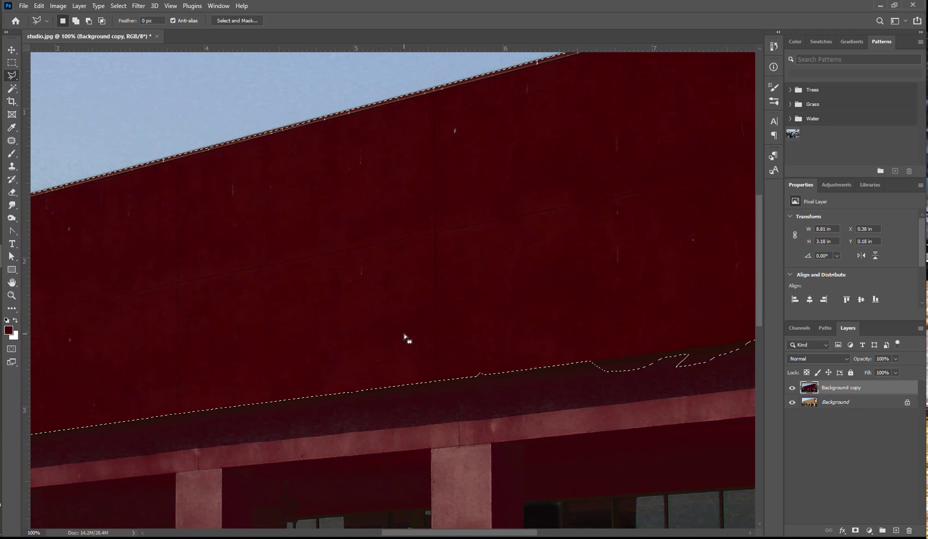
{"action": "left_click", "coordinate": [309, 398]}
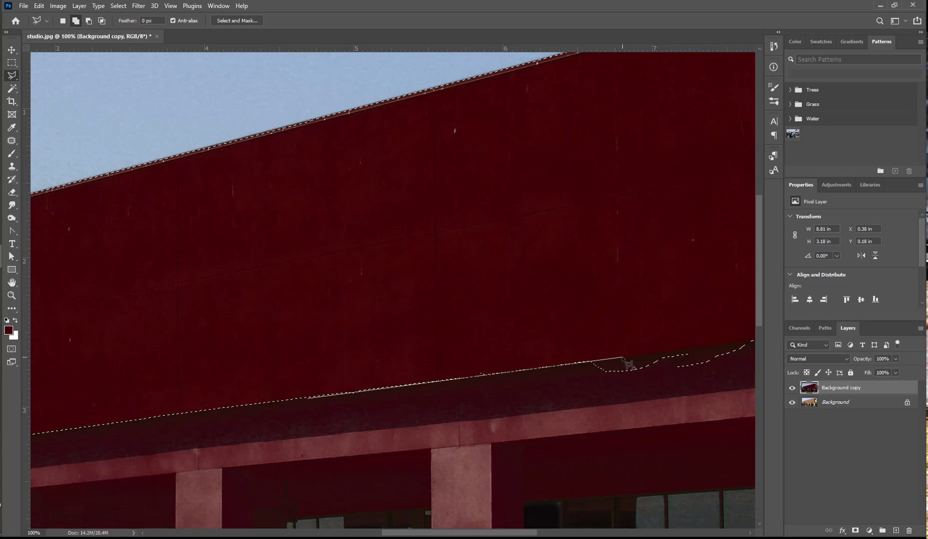
{"action": "key", "text": "Return"}
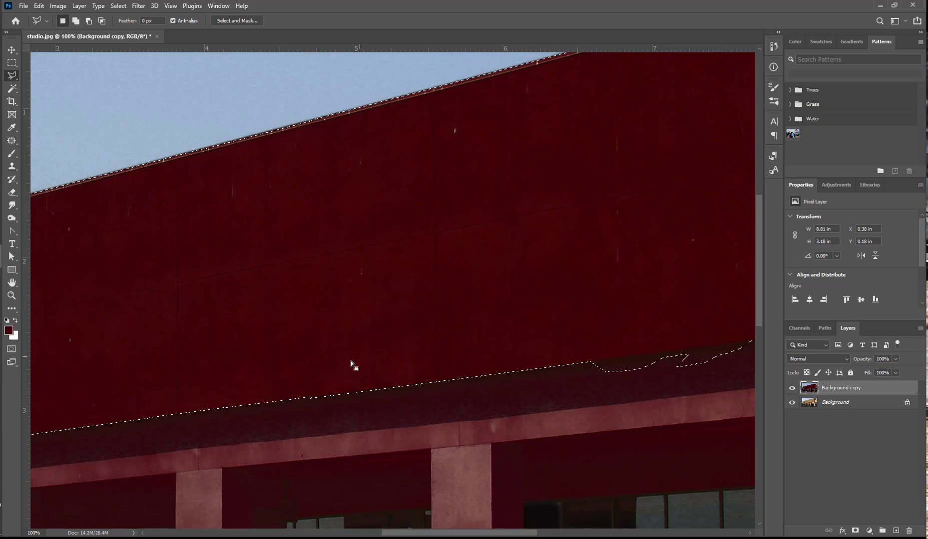
Try to straighten the selection's jagged lower edge by outlining the uneven stretch beneath the middle of the wall.
{"action": "left_click", "coordinate": [310, 398], "text": "shift"}
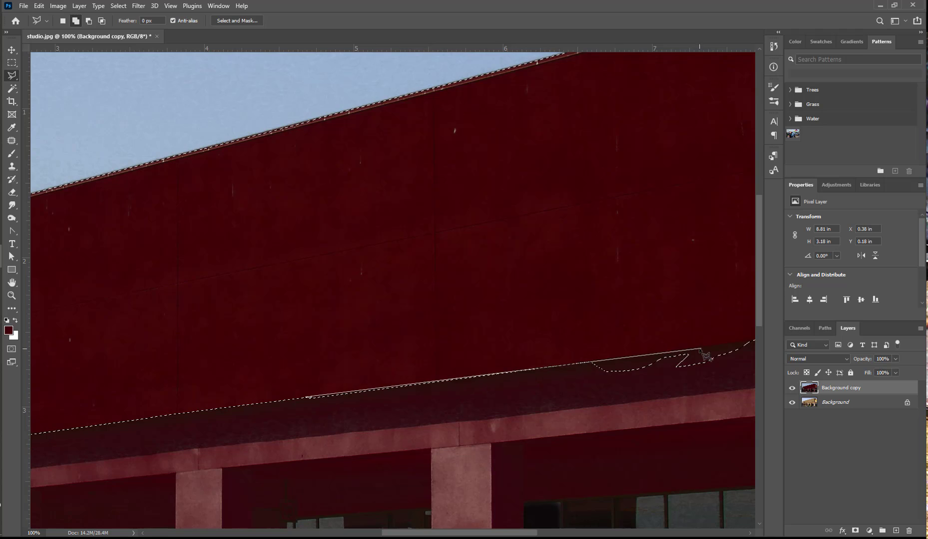
{"action": "left_click", "coordinate": [742, 334]}
{"action": "left_click", "coordinate": [725, 355]}
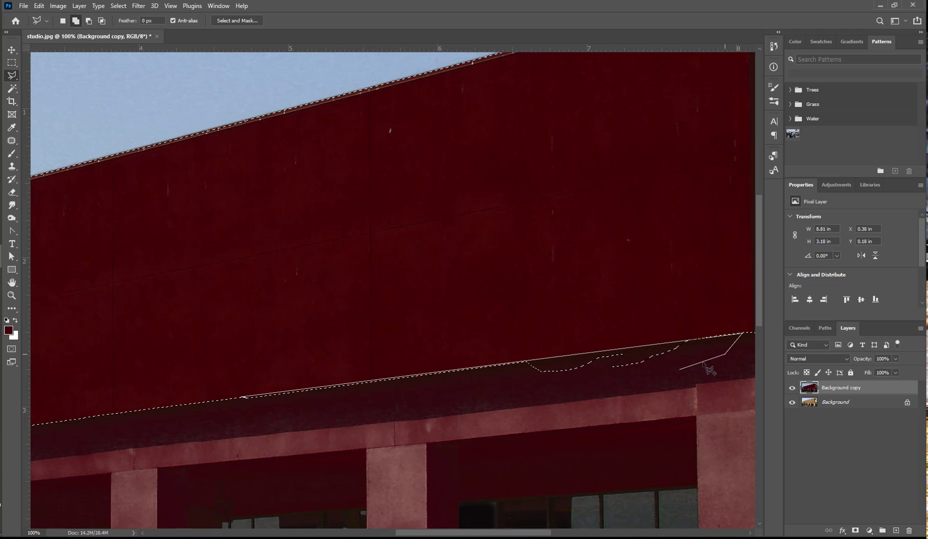
{"action": "left_click", "coordinate": [616, 384]}
{"action": "left_click", "coordinate": [361, 415]}
{"action": "double_click", "coordinate": [240, 400]}
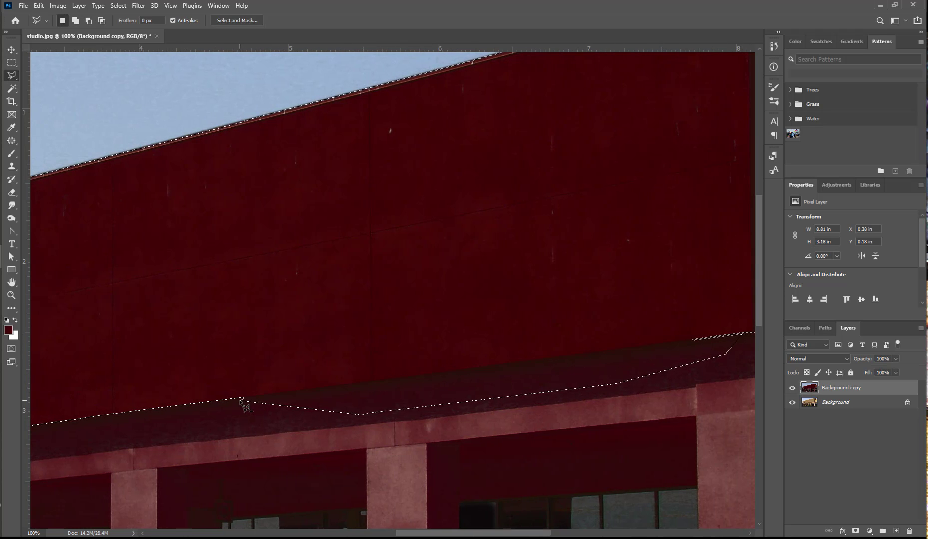
Subtract the jagged overhang beneath the wall from the selection so that it follows the wall's straight lower edge.
{"action": "left_click", "coordinate": [735, 333]}
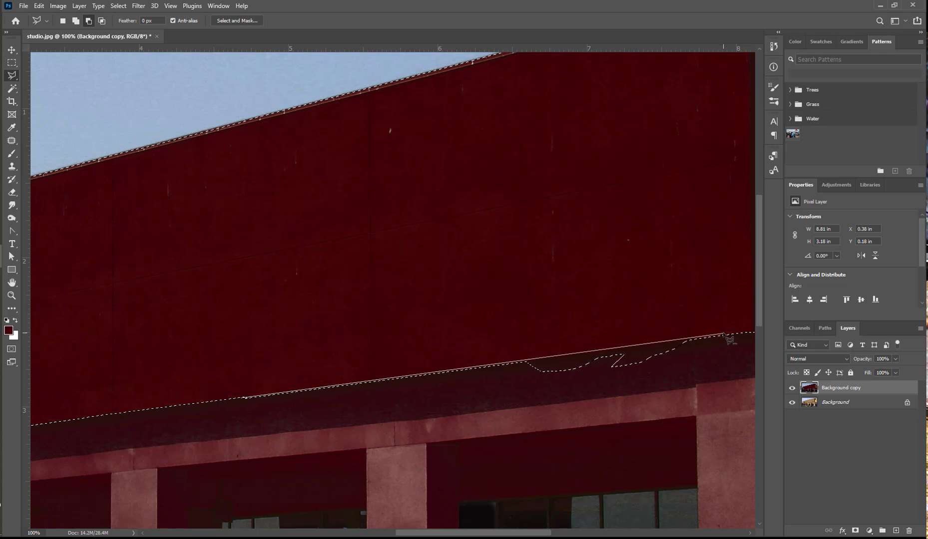
{"action": "left_click", "coordinate": [525, 362]}
{"action": "double_click", "coordinate": [547, 388]}
{"action": "left_click", "coordinate": [281, 406]}
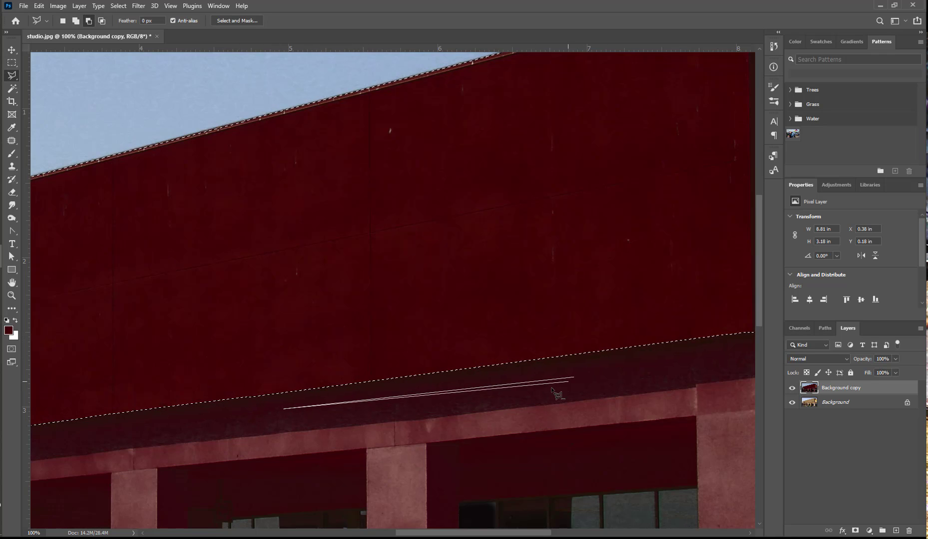
{"action": "double_click", "coordinate": [575, 379]}
{"action": "left_click_drag", "start_coordinate": [613, 376], "coordinate": [273, 432]}
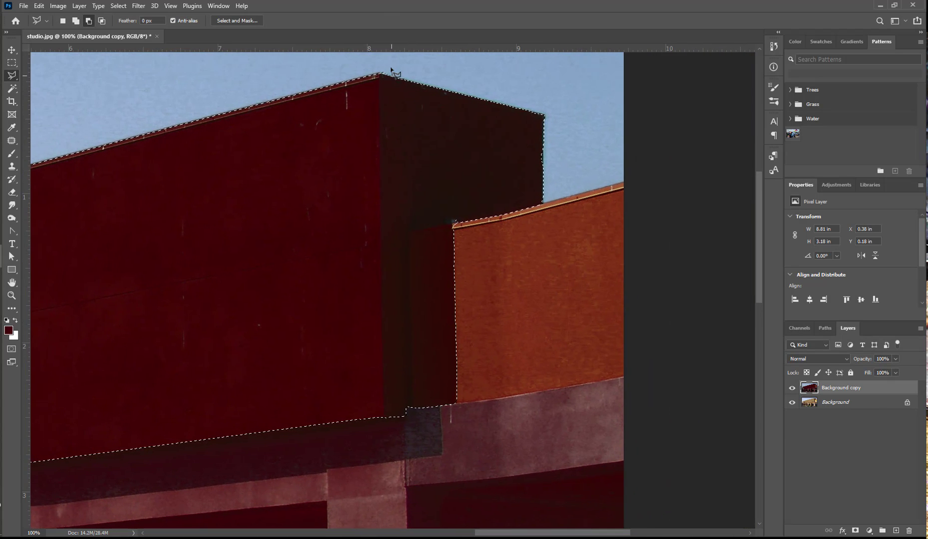
Add the missed sliver along the top edge of the orange side wall to straighten the selection there.
{"action": "left_click", "coordinate": [543, 206]}
{"action": "left_click", "coordinate": [453, 223]}
{"action": "double_click", "coordinate": [453, 224]}
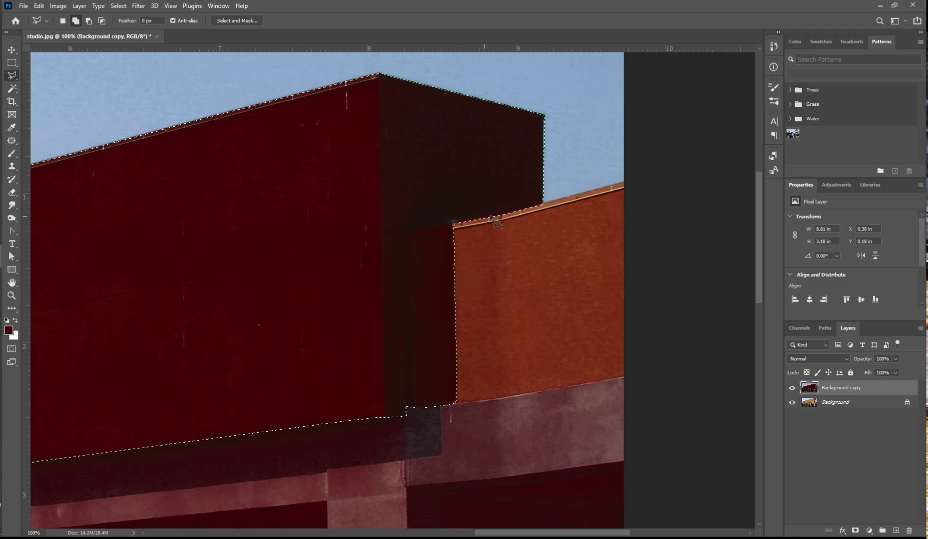
Subtract the shaded vertical strip of the side wall, beside its orange section, from the selection.
{"action": "key", "text": "alt"}
{"action": "left_click", "coordinate": [454, 223]}
{"action": "left_click", "coordinate": [410, 231]}
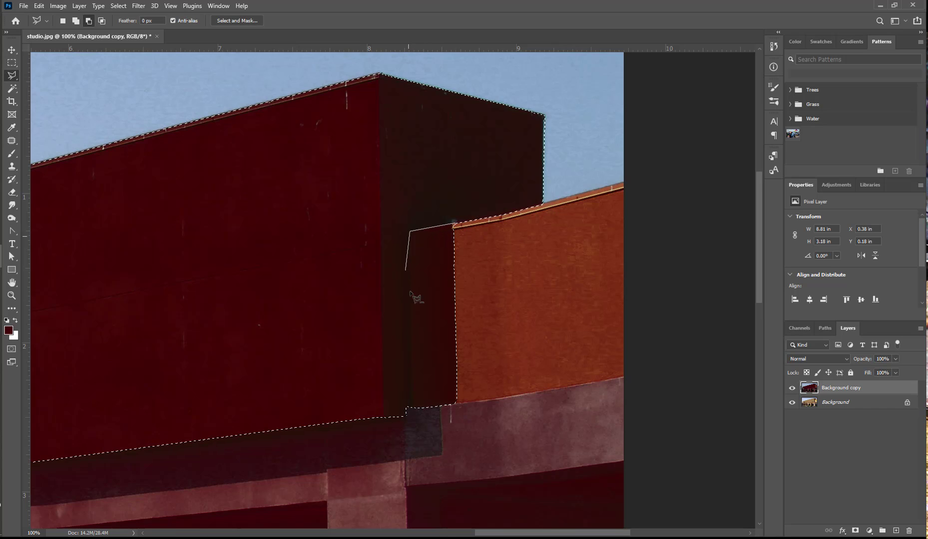
{"action": "left_click", "coordinate": [412, 408]}
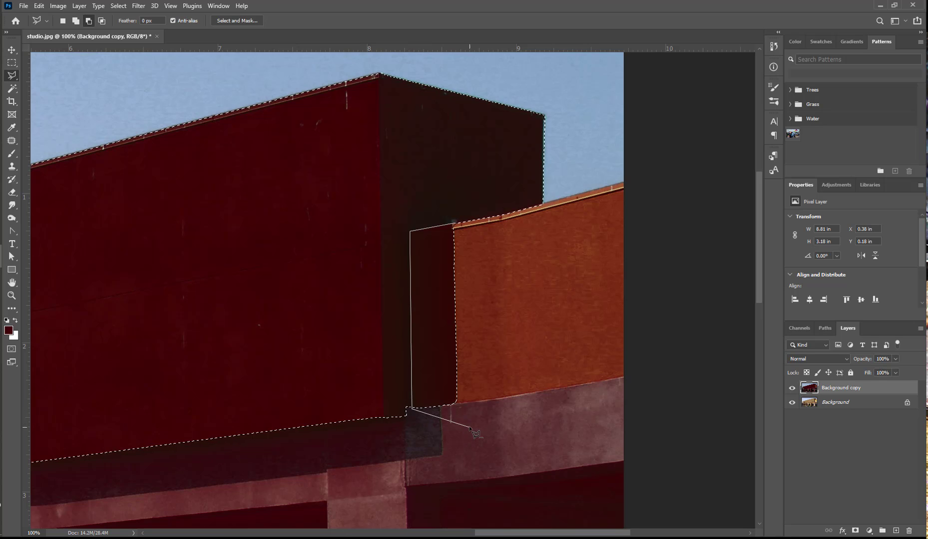
{"action": "left_click", "coordinate": [469, 427]}
{"action": "key", "text": "Return"}
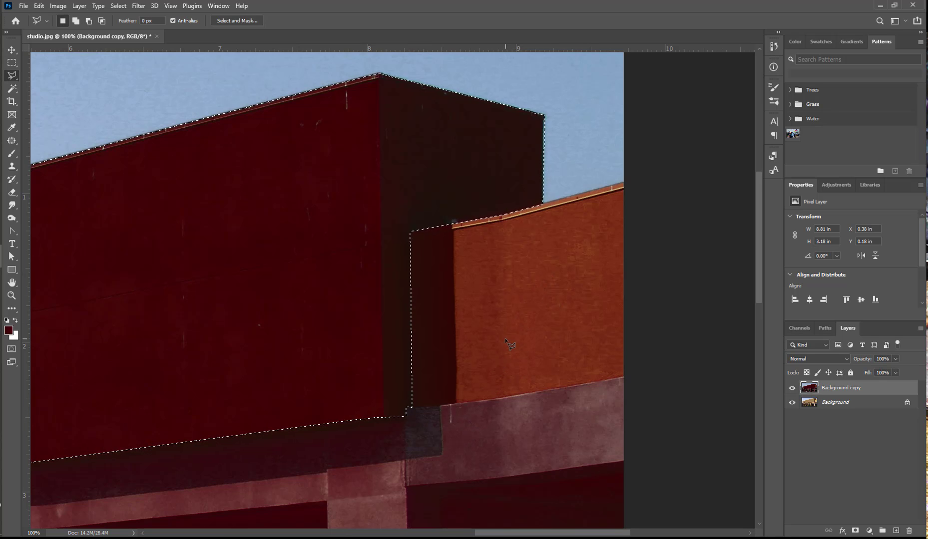
Add the missed slivers along the upper wall's lower edge, from its far corner across to the brick tower, to the selection.
{"action": "left_click_drag", "start_coordinate": [414, 401], "coordinate": [503, 405]}
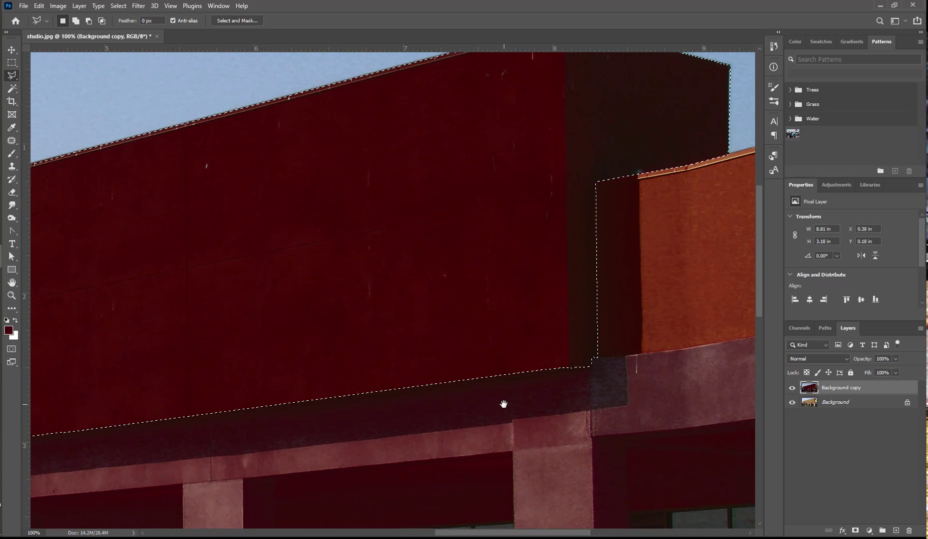
{"action": "left_click", "coordinate": [593, 368]}
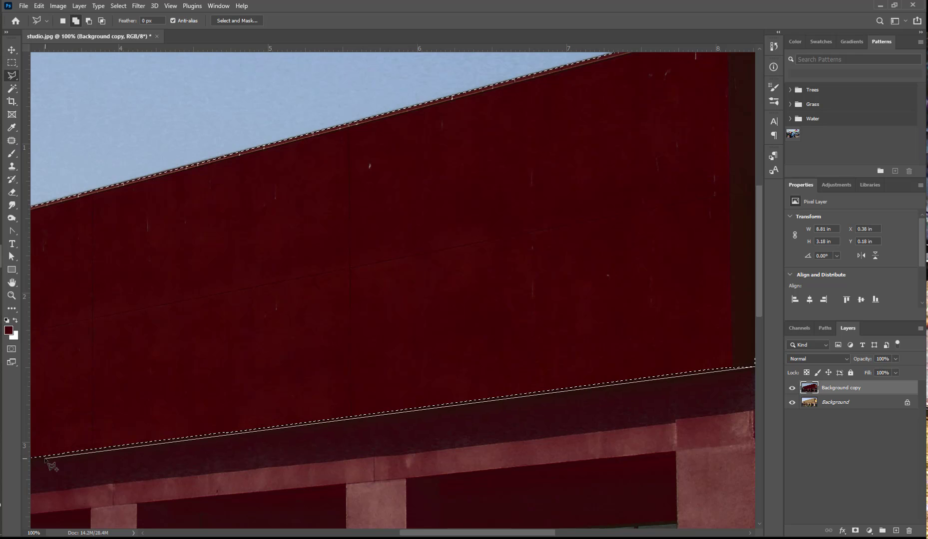
{"action": "left_click", "coordinate": [44, 458]}
{"action": "key", "text": "Return"}
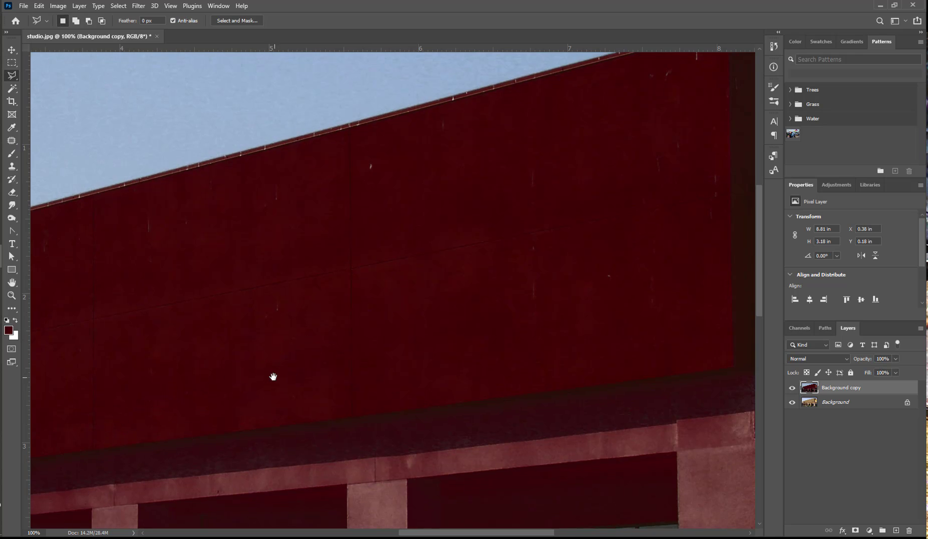
{"action": "left_click_drag", "start_coordinate": [273, 377], "coordinate": [510, 335]}
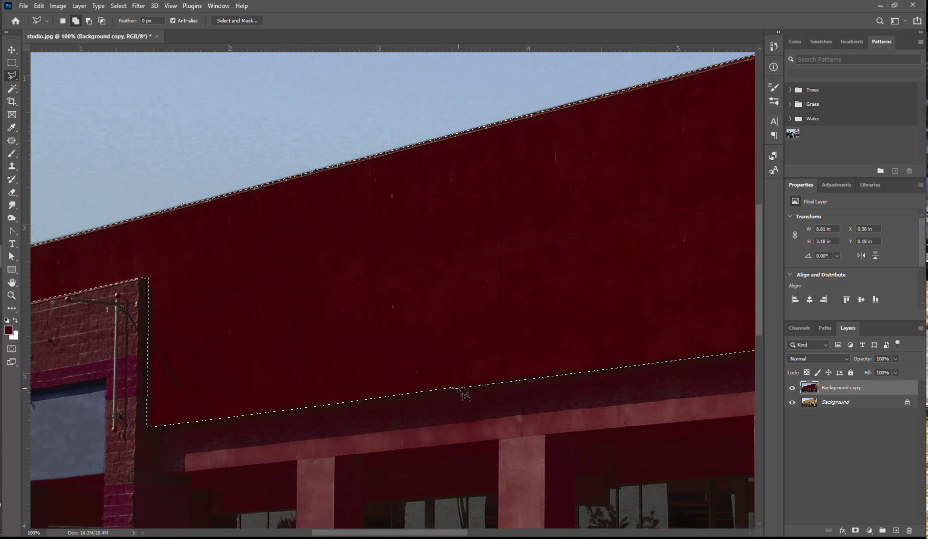
{"action": "left_click", "coordinate": [453, 388]}
{"action": "left_click", "coordinate": [149, 421]}
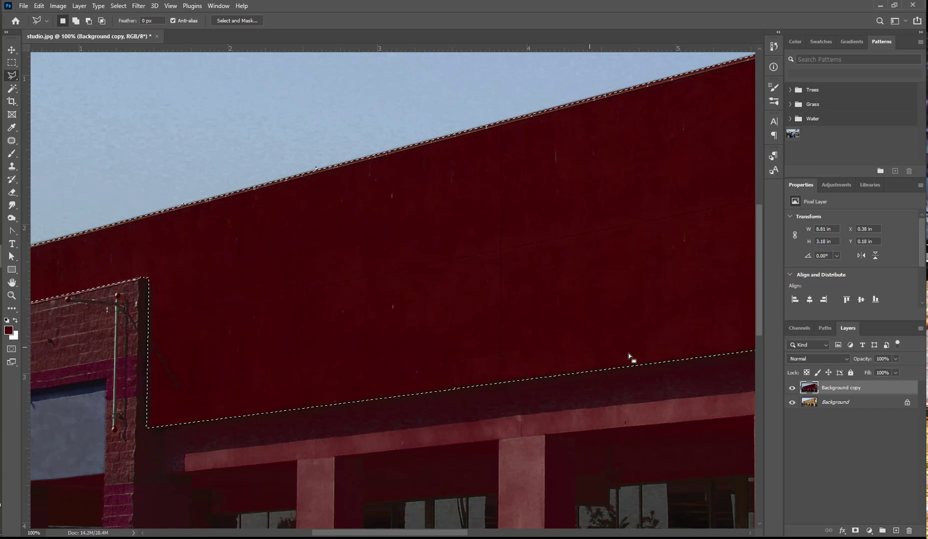
Add a layer mask to the Background copy layer from the wall selection.
{"action": "left_click", "coordinate": [656, 354], "text": "ctrl+alt"}
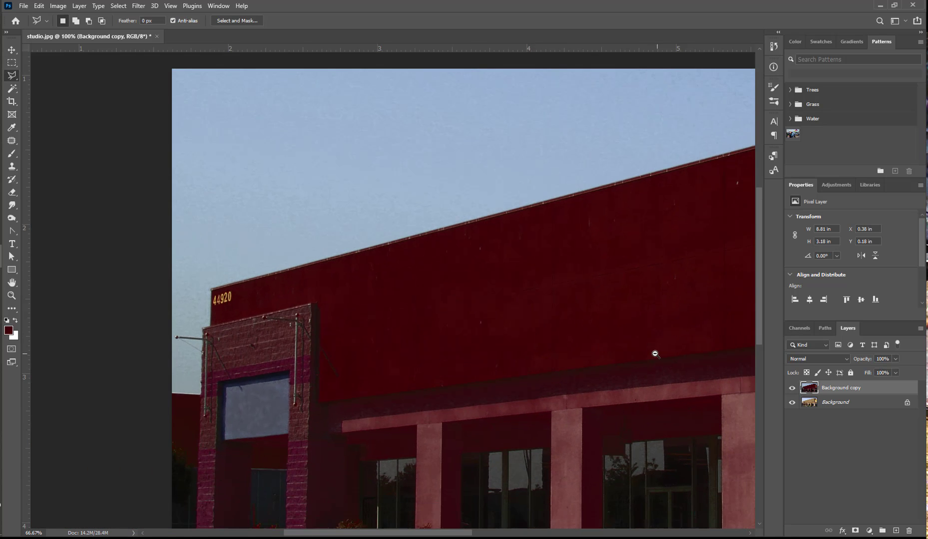
{"action": "left_click_drag", "start_coordinate": [699, 340], "coordinate": [524, 309]}
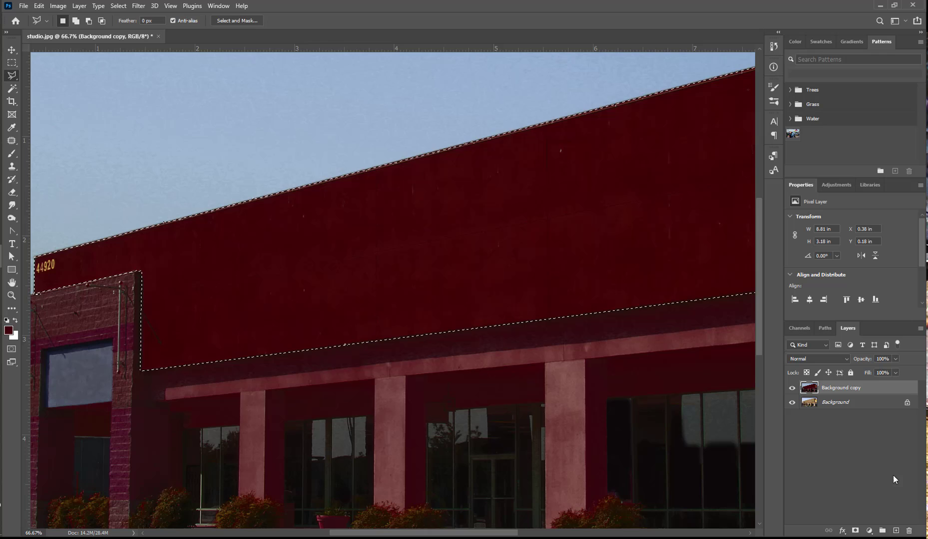
{"action": "left_click", "coordinate": [855, 530]}
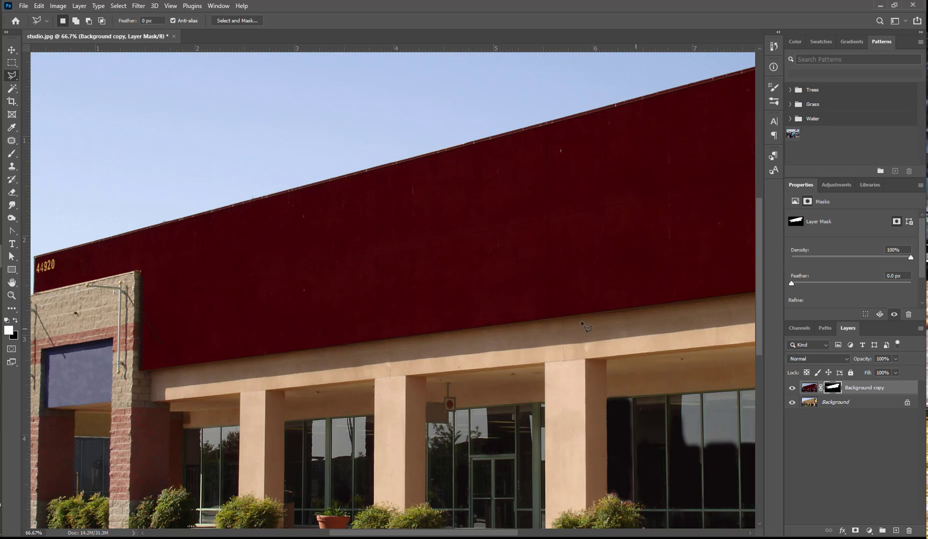
Examine the masked wall's edges up close, from the yellow side wall along the lower edge to the brick tower.
{"action": "key", "text": "ctrl+minus"}
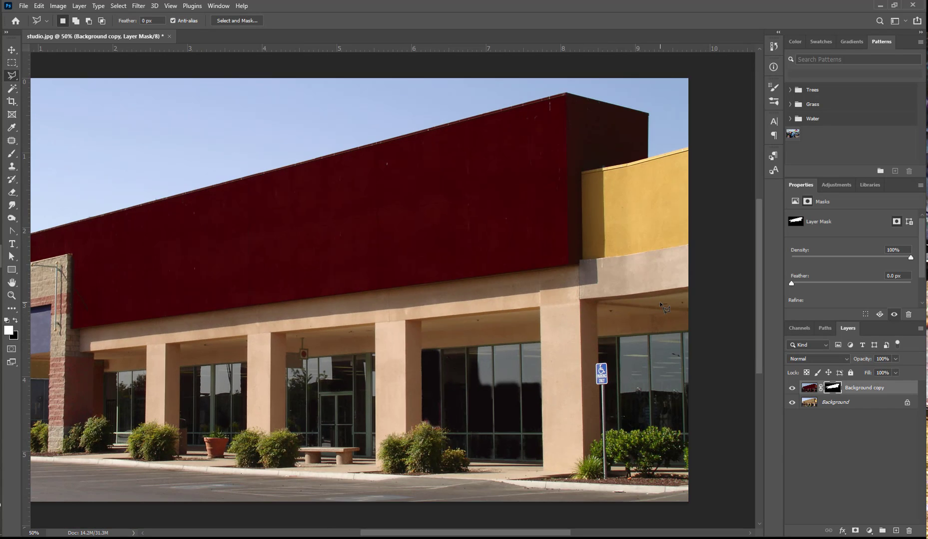
{"action": "left_click", "coordinate": [635, 160], "text": "ctrl"}
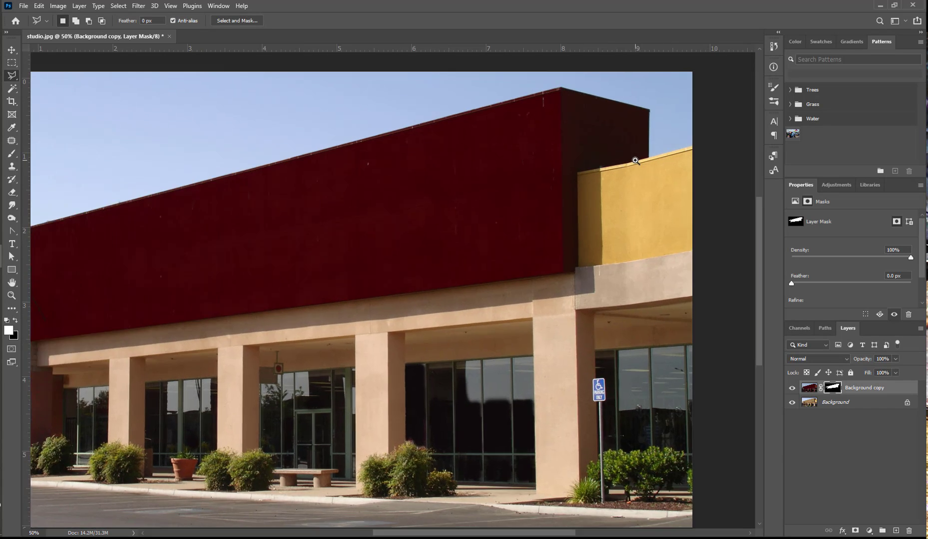
{"action": "left_click", "coordinate": [565, 203], "text": "ctrl"}
{"action": "left_click", "coordinate": [626, 159], "text": "ctrl"}
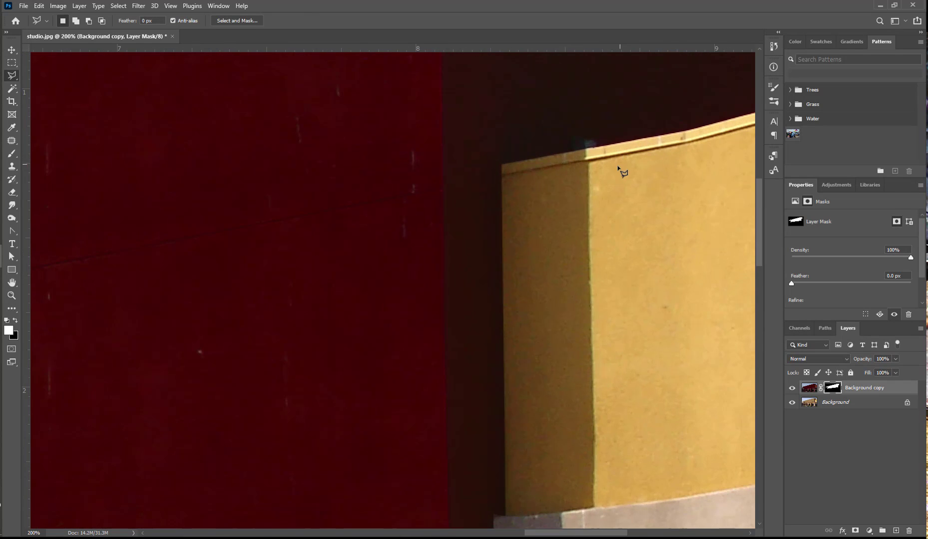
{"action": "left_click_drag", "start_coordinate": [468, 402], "coordinate": [608, 239]}
{"action": "left_click_drag", "start_coordinate": [298, 397], "coordinate": [441, 367]}
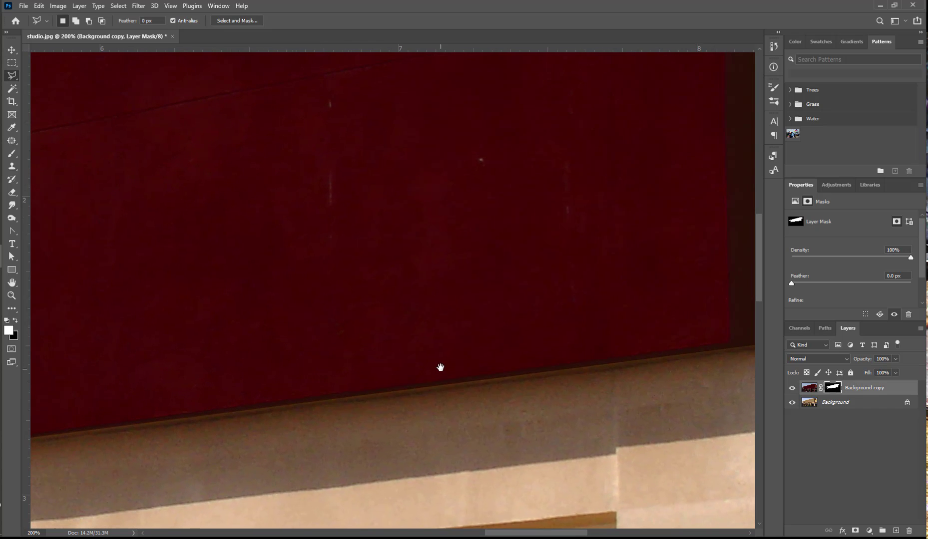
{"action": "left_click_drag", "start_coordinate": [344, 402], "coordinate": [533, 363]}
{"action": "left_click_drag", "start_coordinate": [116, 390], "coordinate": [458, 375]}
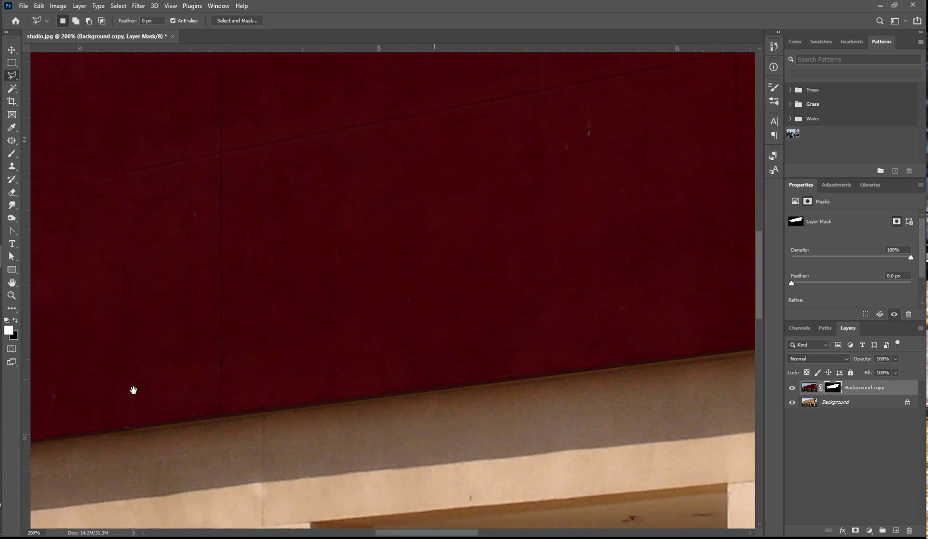
{"action": "left_click_drag", "start_coordinate": [133, 390], "coordinate": [532, 337]}
{"action": "left_click_drag", "start_coordinate": [40, 357], "coordinate": [426, 350]}
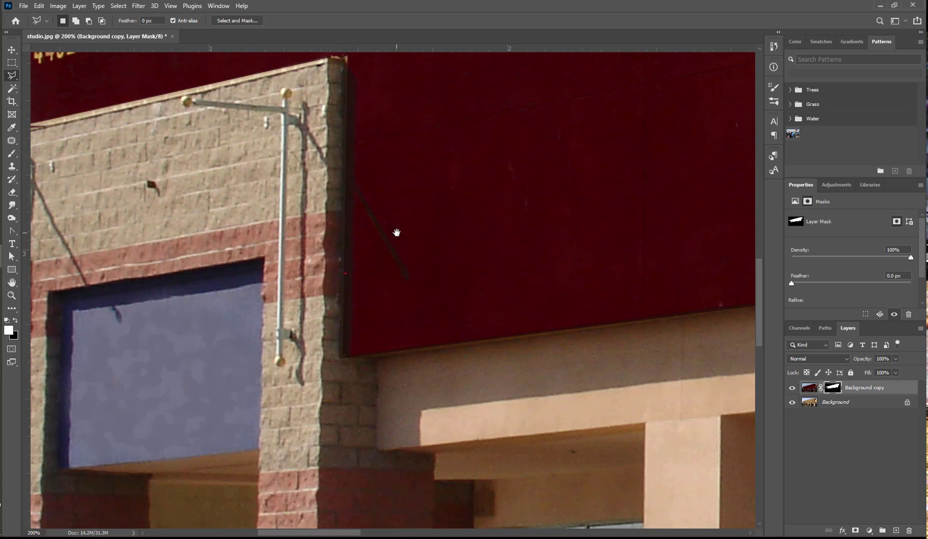
{"action": "left_click_drag", "start_coordinate": [395, 232], "coordinate": [435, 255]}
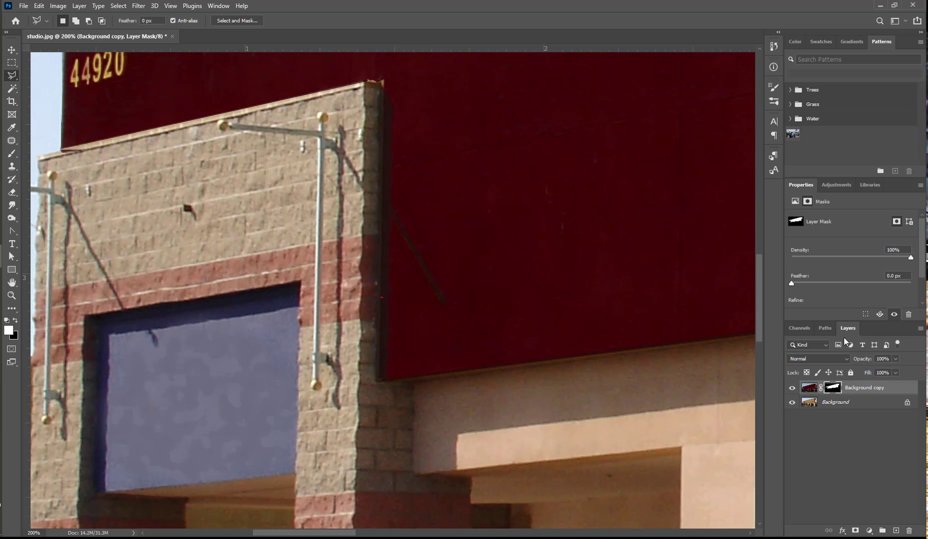
Show the Background copy mask channel as a red overlay and compare the edges around the brick tower with and without it.
{"action": "left_click", "coordinate": [802, 331]}
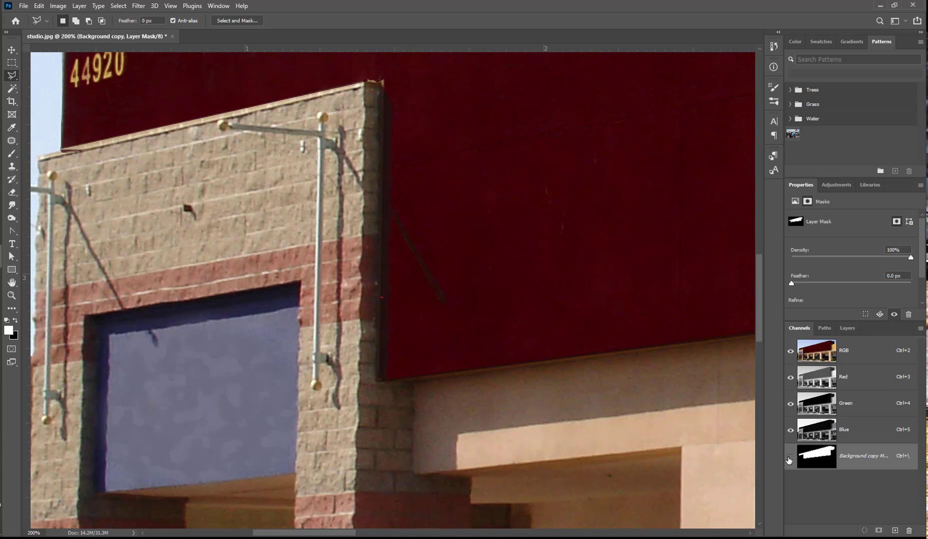
{"action": "left_click", "coordinate": [790, 457]}
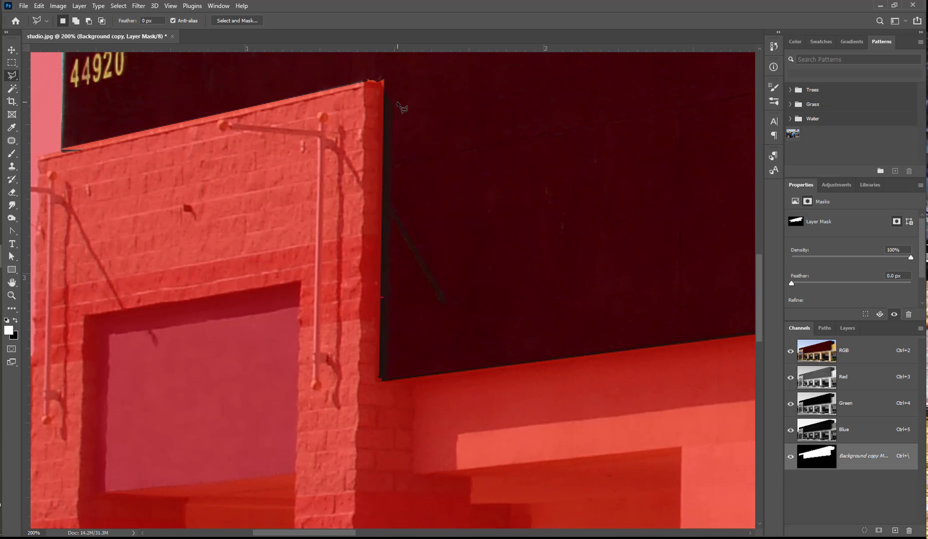
{"action": "left_click_drag", "start_coordinate": [391, 104], "coordinate": [472, 186]}
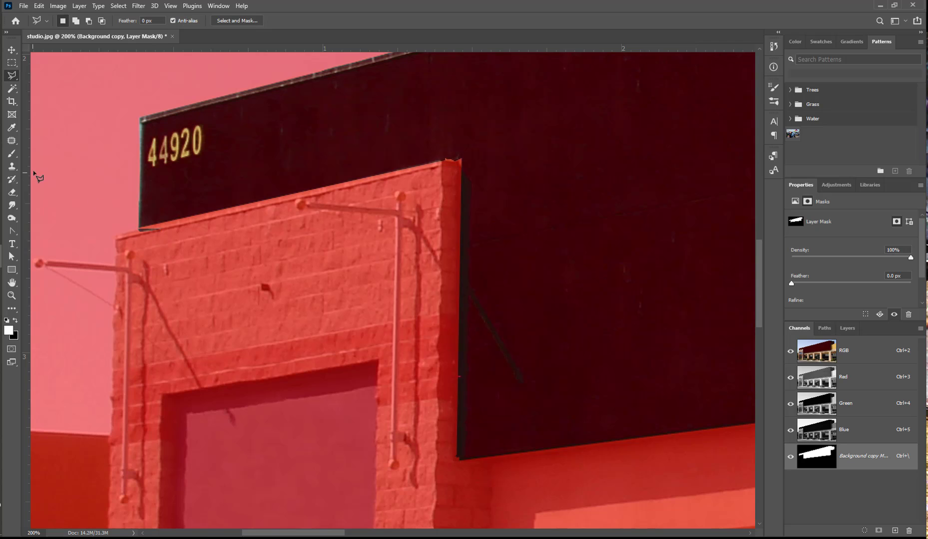
{"action": "left_click", "coordinate": [790, 456]}
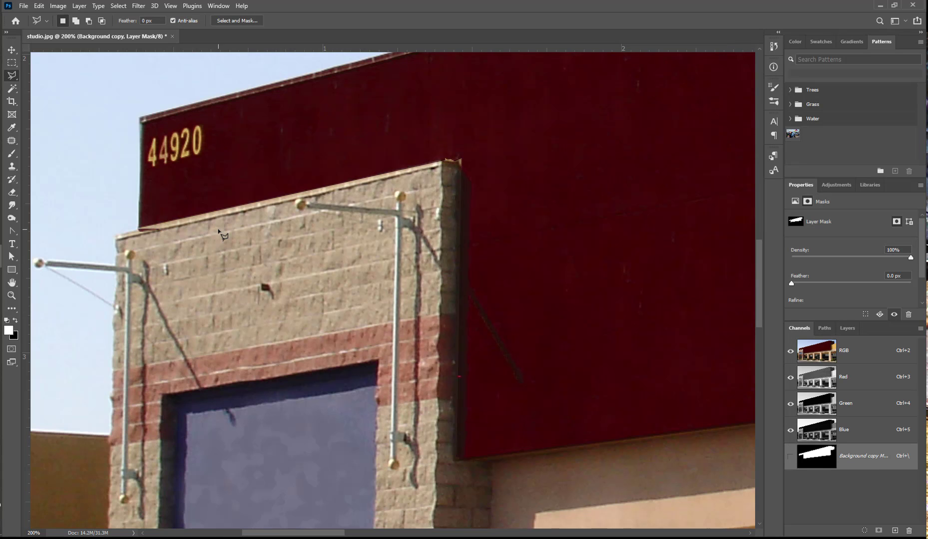
{"action": "left_click", "coordinate": [790, 456]}
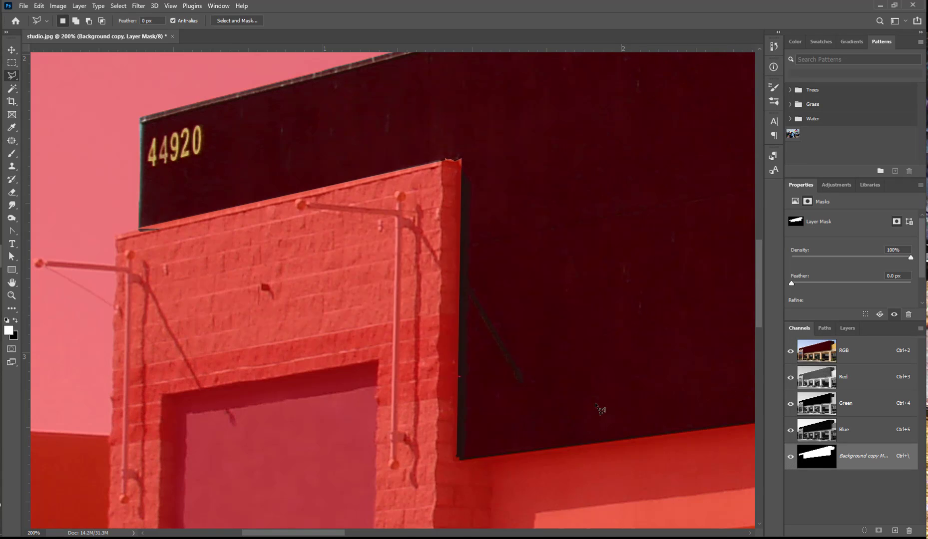
Brush black on the layer mask over the stray slivers along the brick tower's top edge and switch the foreground color to white.
{"action": "left_click", "coordinate": [12, 153]}
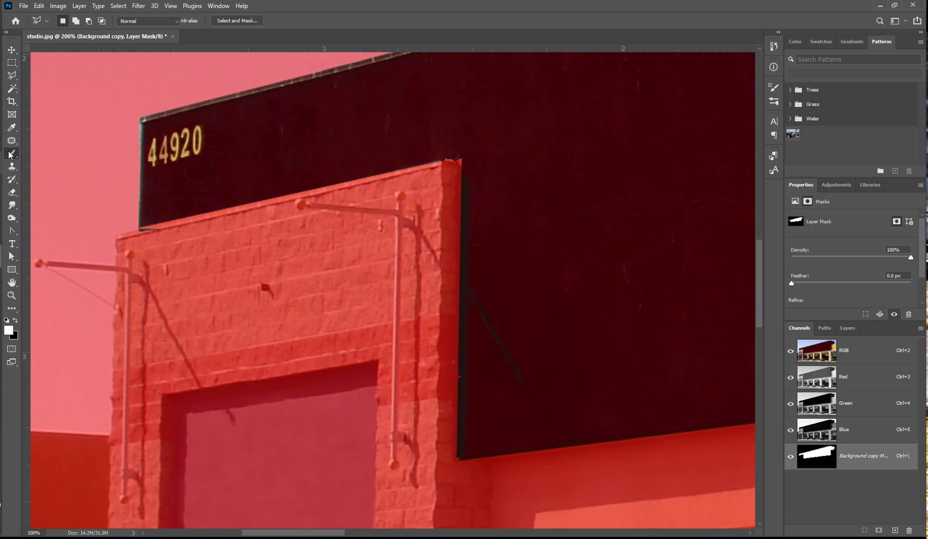
{"action": "left_click", "coordinate": [6, 321]}
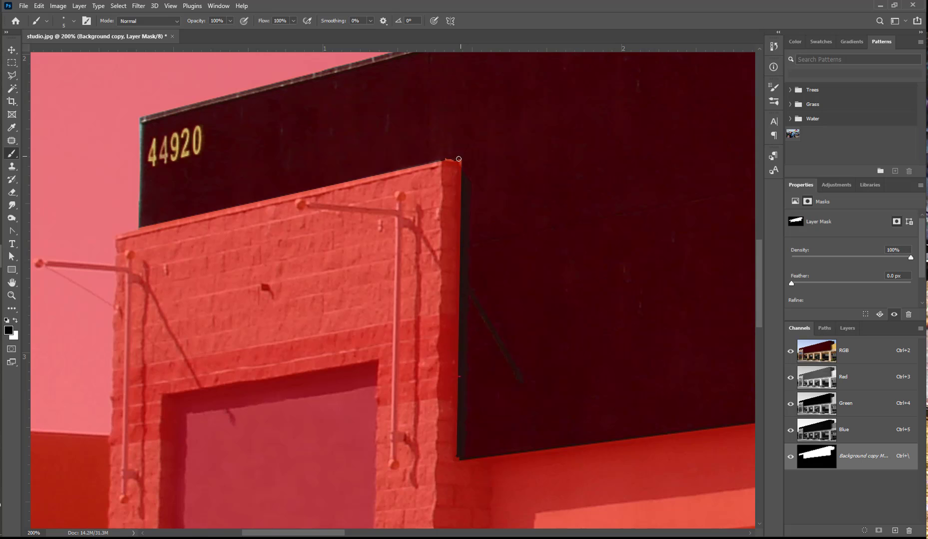
{"action": "left_click", "coordinate": [15, 322]}
Check the mask along the roofline, hide the red mask overlay and return to the layer list.
{"action": "left_click", "coordinate": [538, 340], "text": "ctrl+alt"}
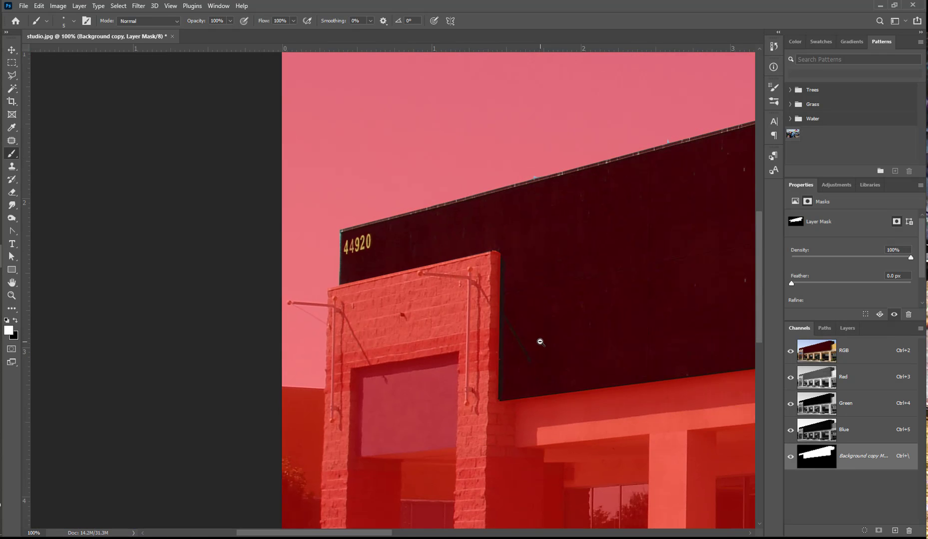
{"action": "left_click_drag", "start_coordinate": [598, 316], "coordinate": [215, 332]}
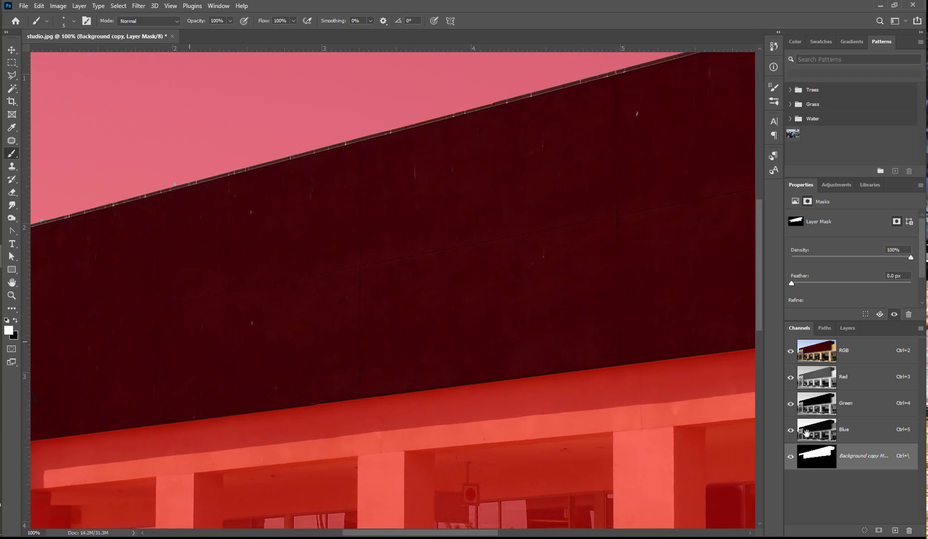
{"action": "left_click", "coordinate": [790, 457]}
{"action": "left_click", "coordinate": [845, 329]}
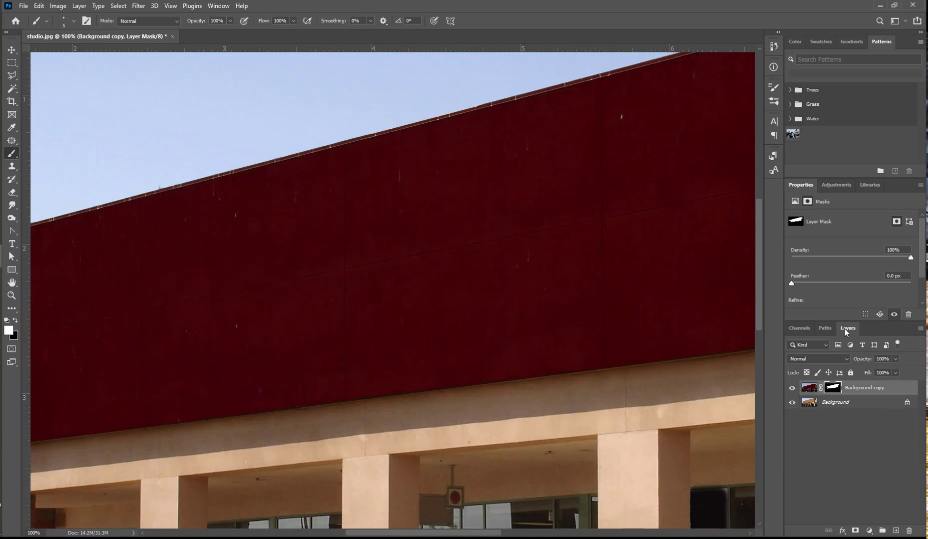
{"action": "left_click", "coordinate": [588, 300], "text": "alt"}
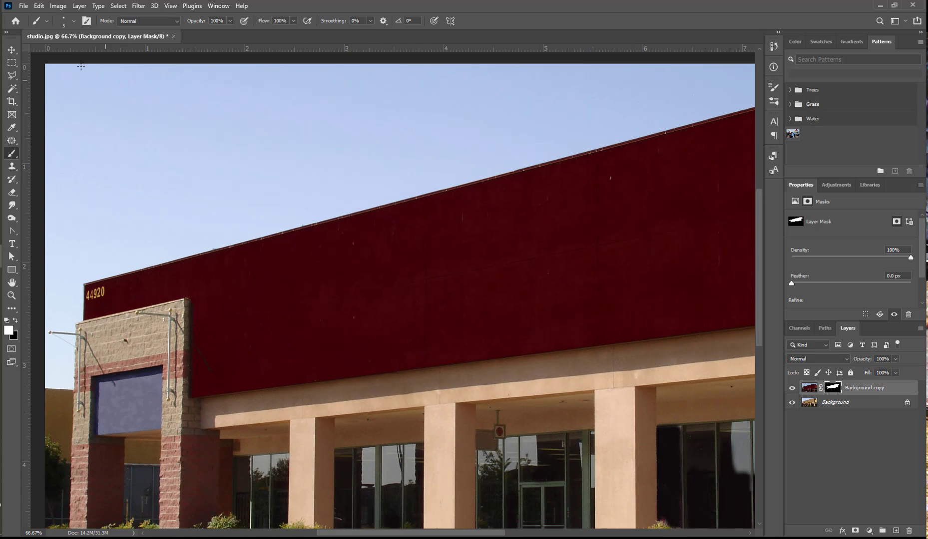
Save the document on the computer as a layered Photoshop file named studio-clean in the Outdoors folder.
{"action": "left_click", "coordinate": [24, 6]}
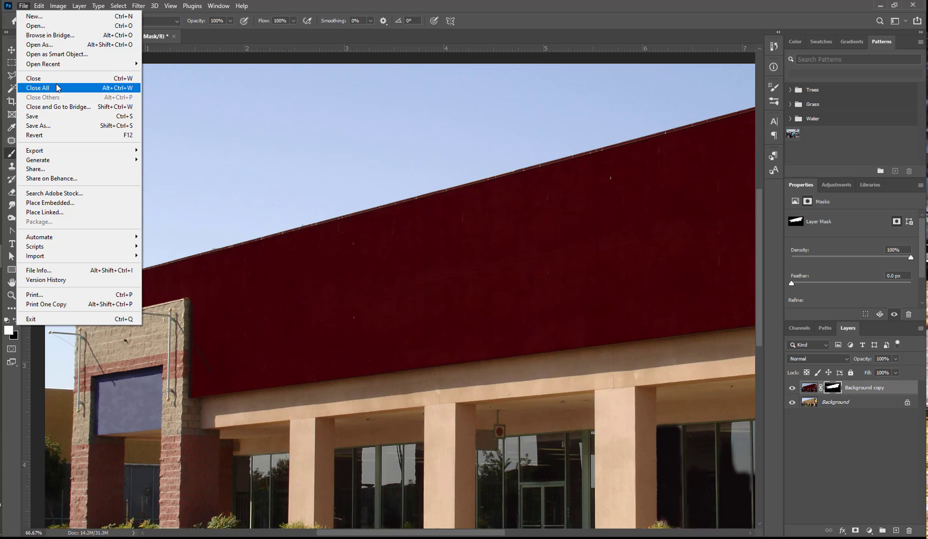
{"action": "left_click", "coordinate": [50, 126]}
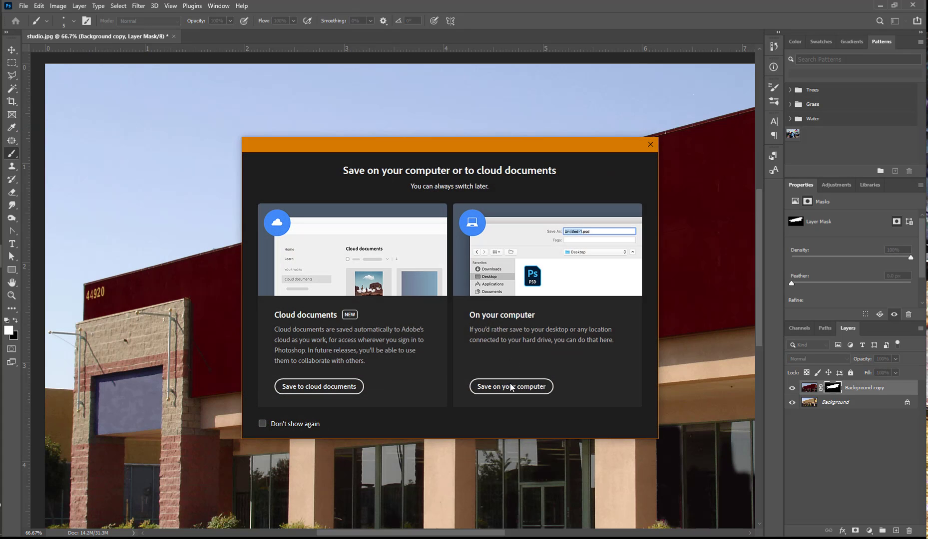
{"action": "left_click", "coordinate": [511, 387]}
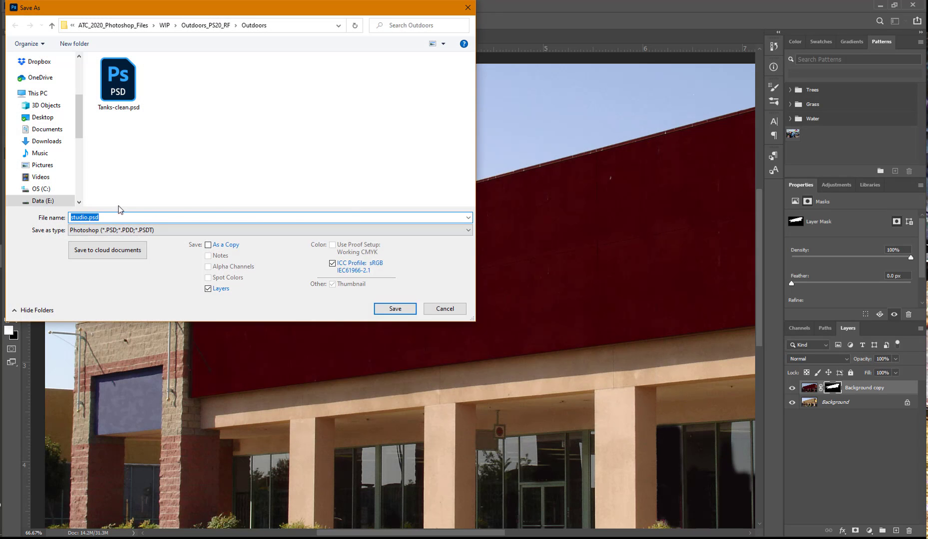
{"action": "left_click", "coordinate": [146, 214]}
{"action": "key", "text": "BackSpace"}
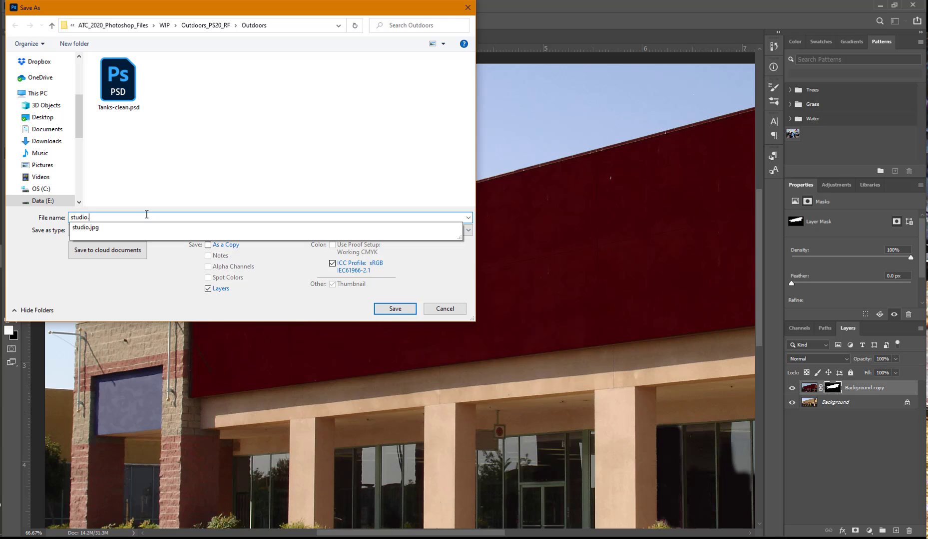
{"action": "type", "text": "-clean"}
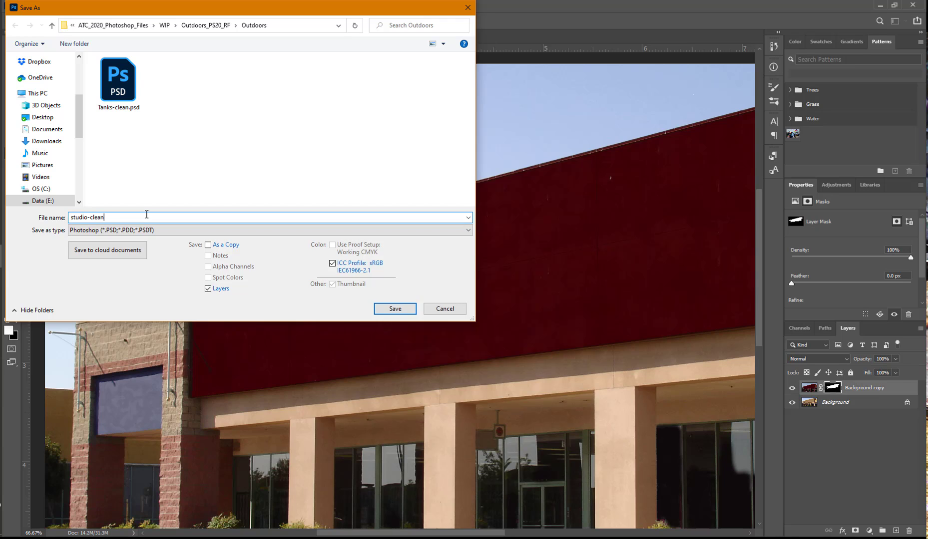
{"action": "left_click", "coordinate": [396, 310]}
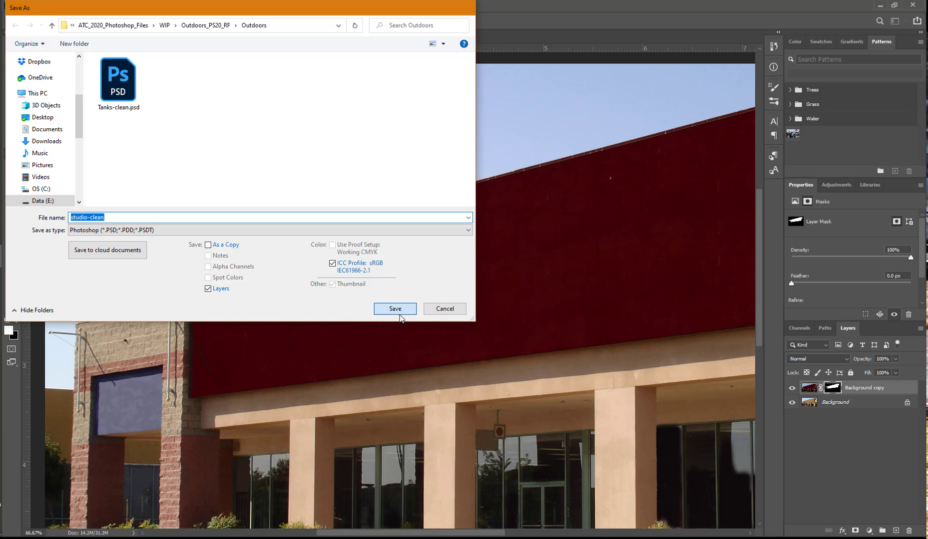
{"action": "left_click", "coordinate": [575, 156]}
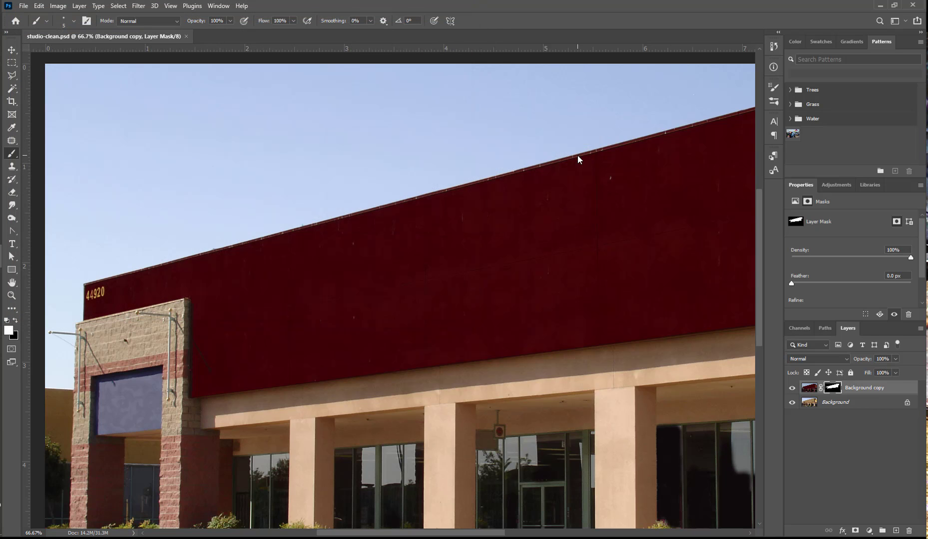